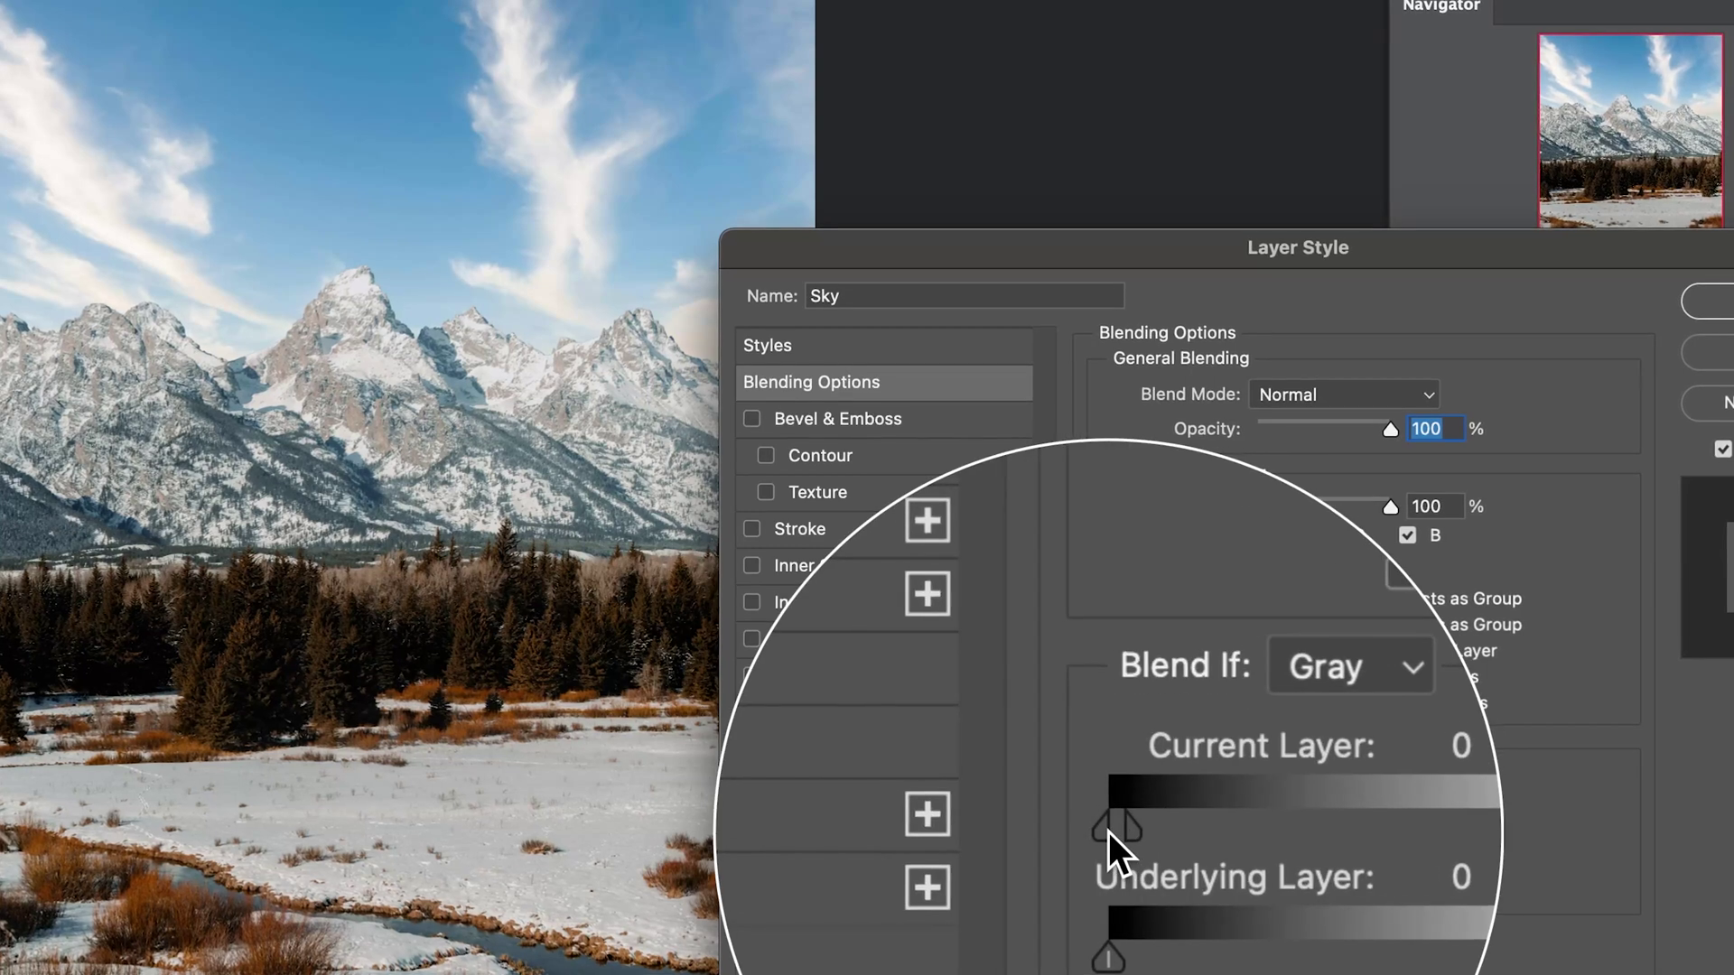
Drag the Blend If black slider to preview fading the Sky layer's darkest tones.
drag(1122, 833, 1471, 812)
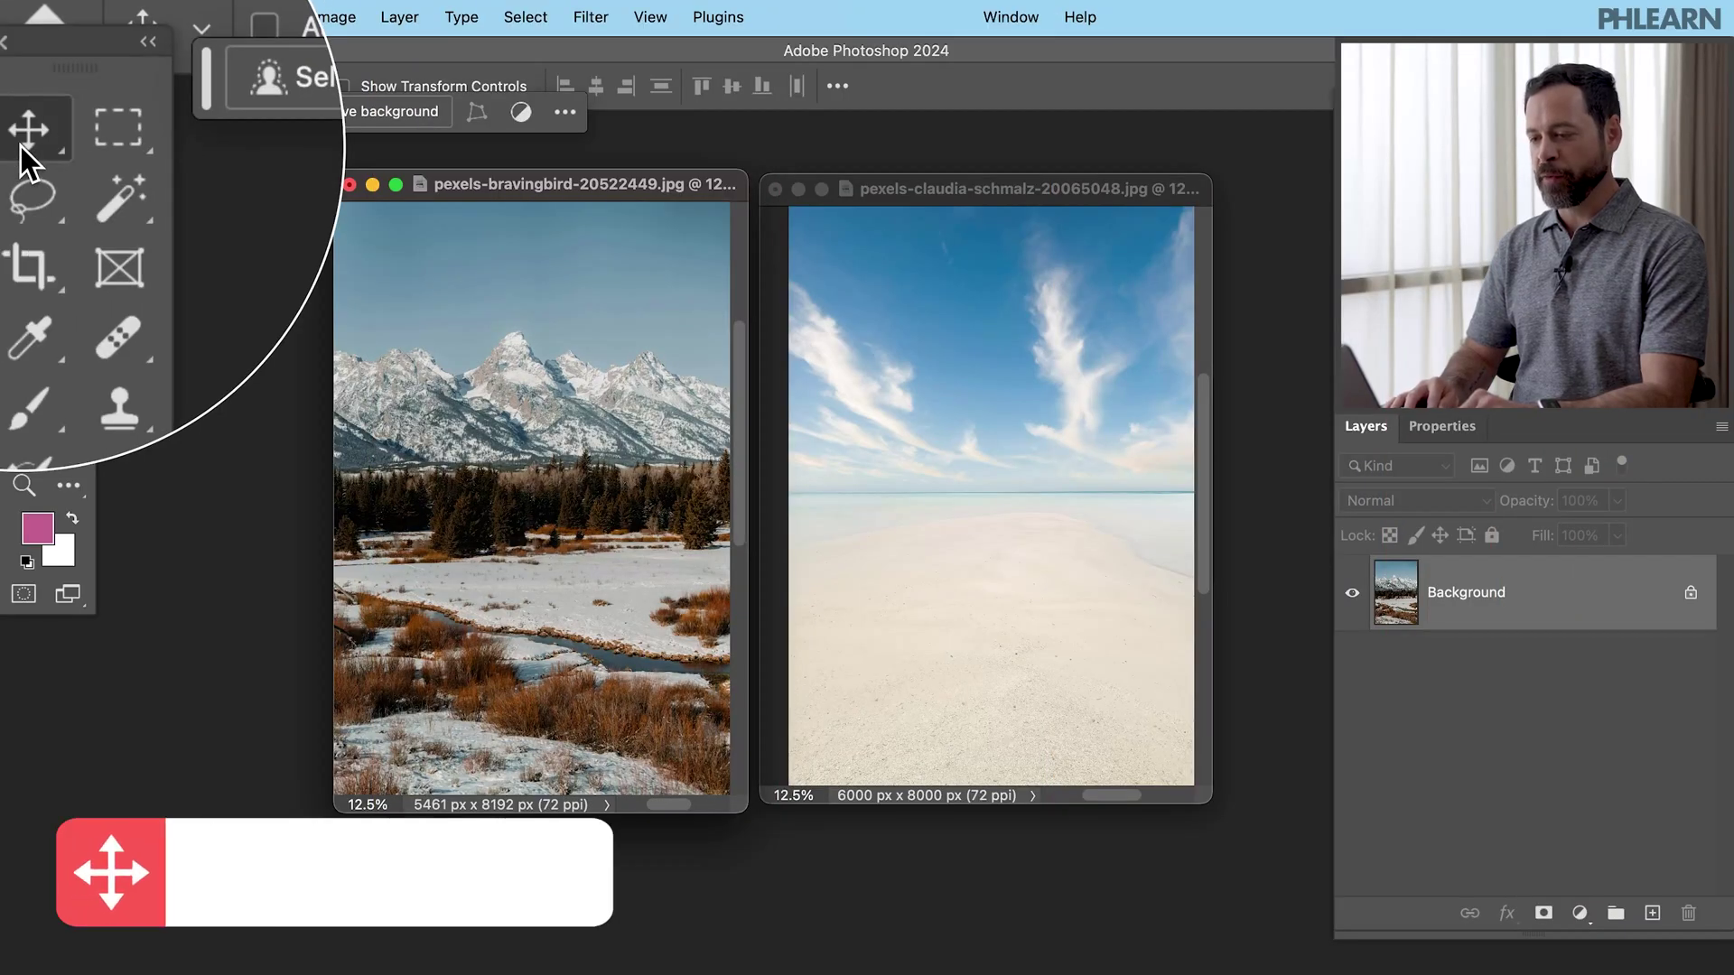
Drag the beach photo into the mountain document as a new layer.
click(1007, 411)
drag(994, 405, 996, 412)
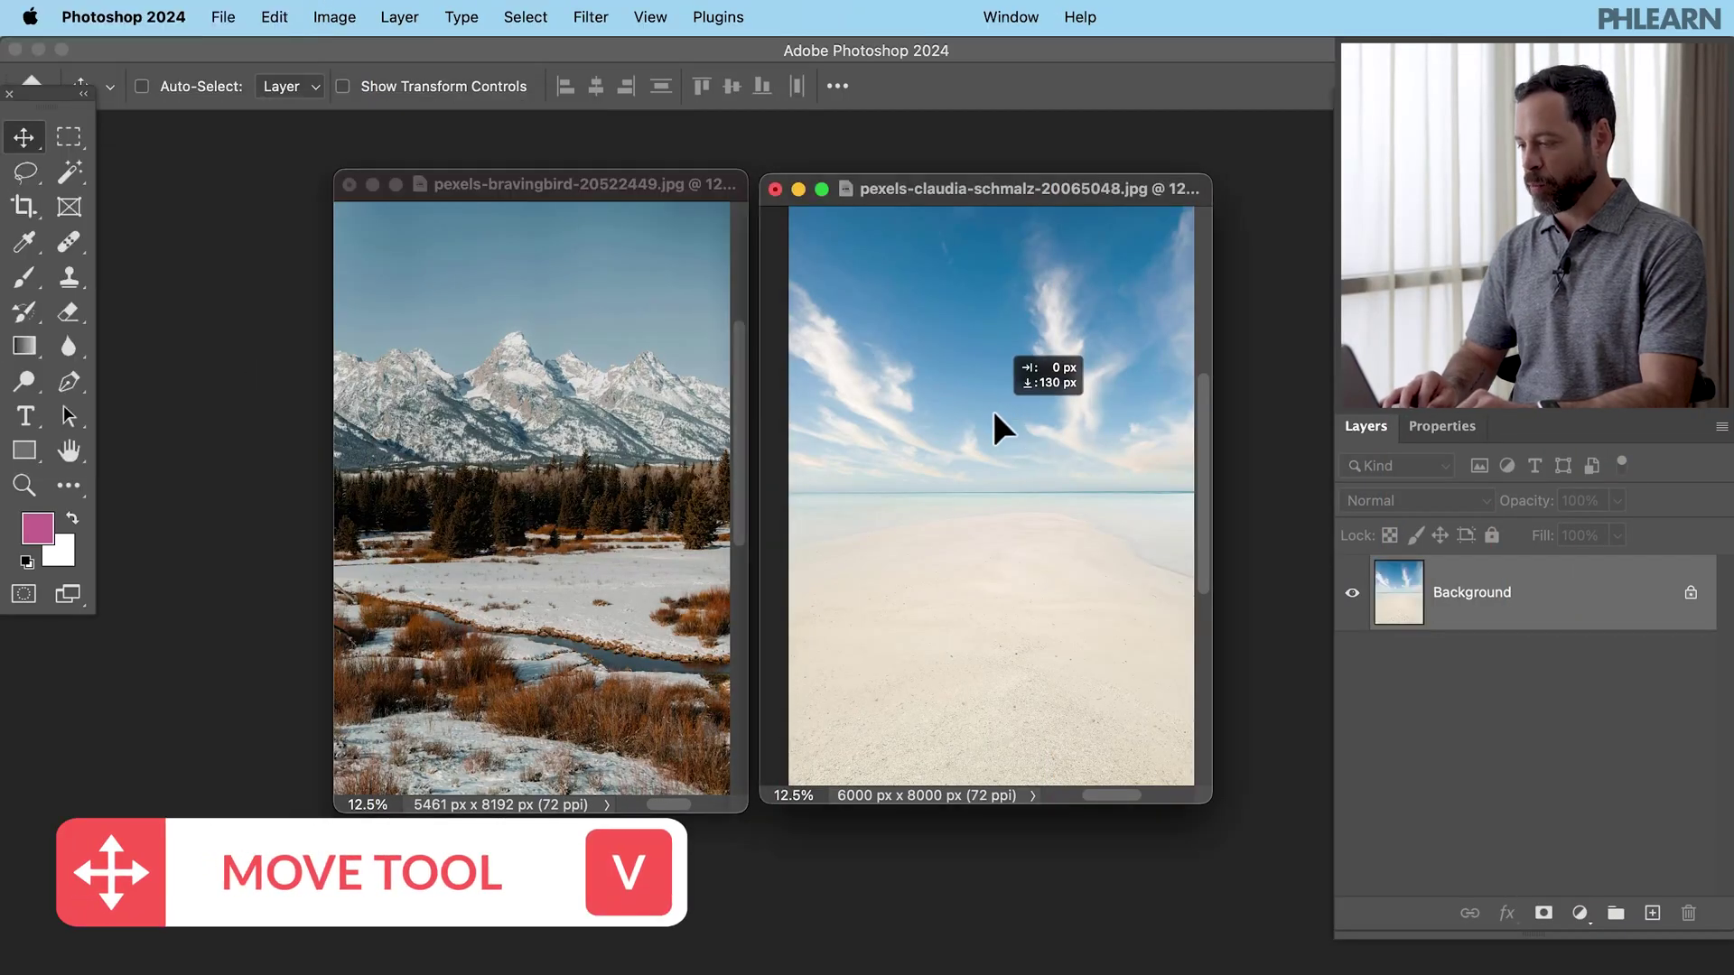
drag(867, 472, 628, 451)
Rename the new layer to 'Sky', hide it, and select the Background layer.
key(f)
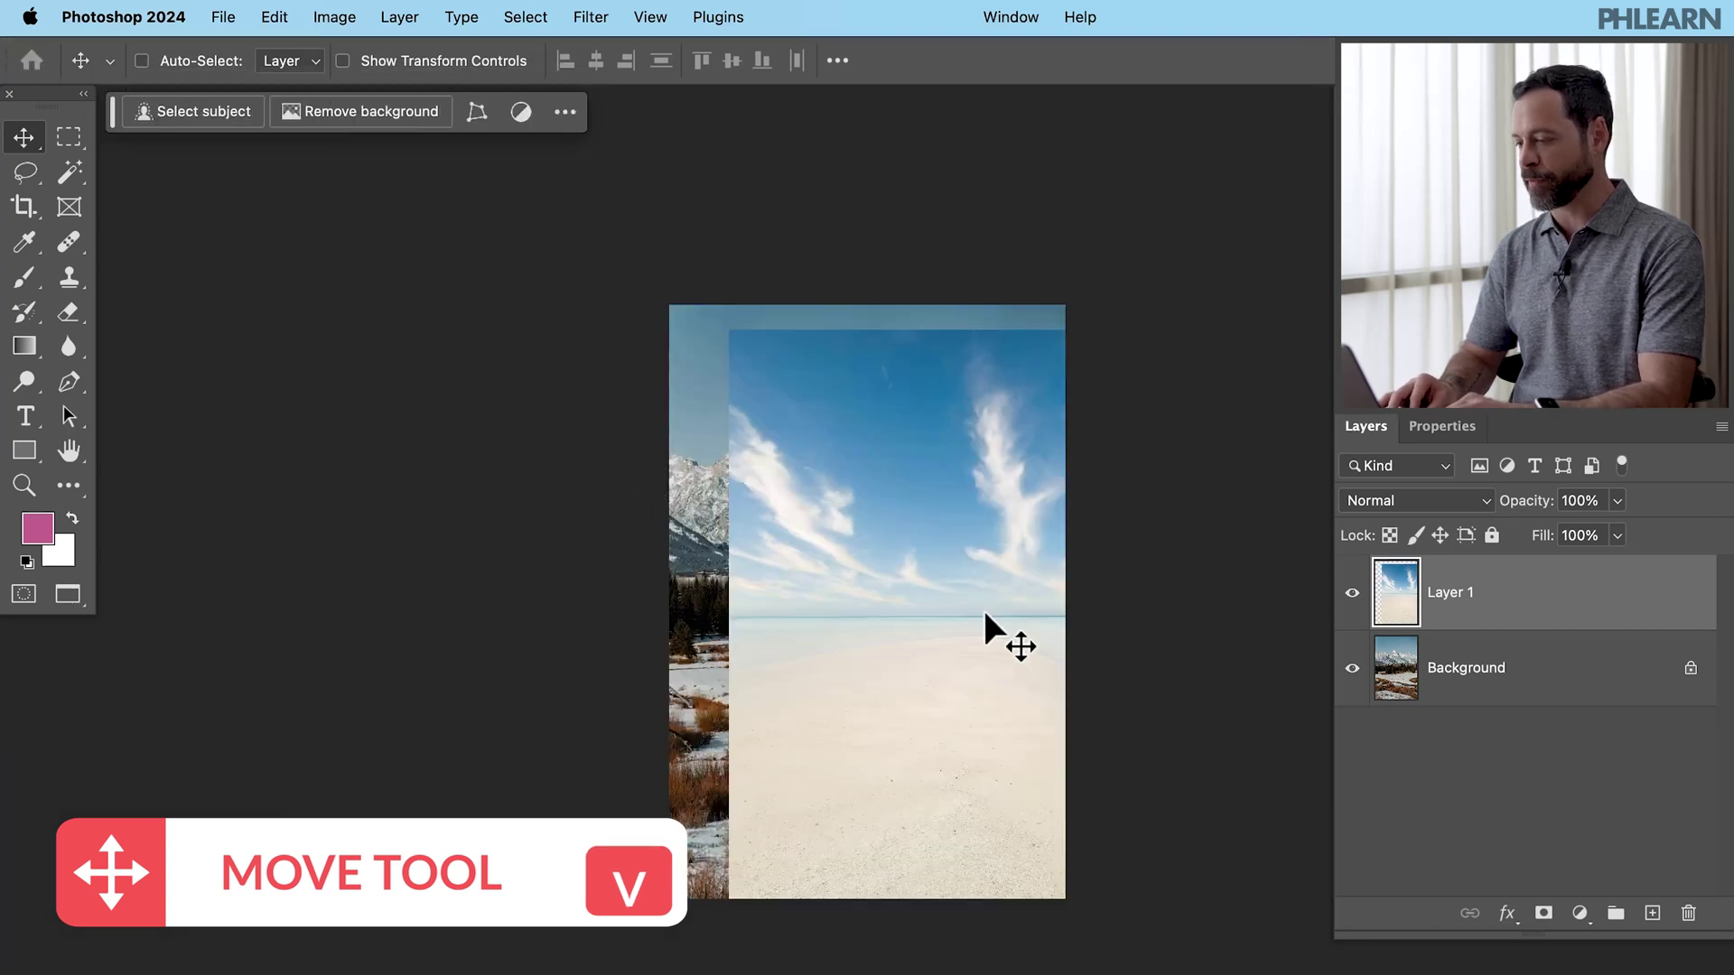
key(super+plus)
key(super+plus)
key(super+plus)
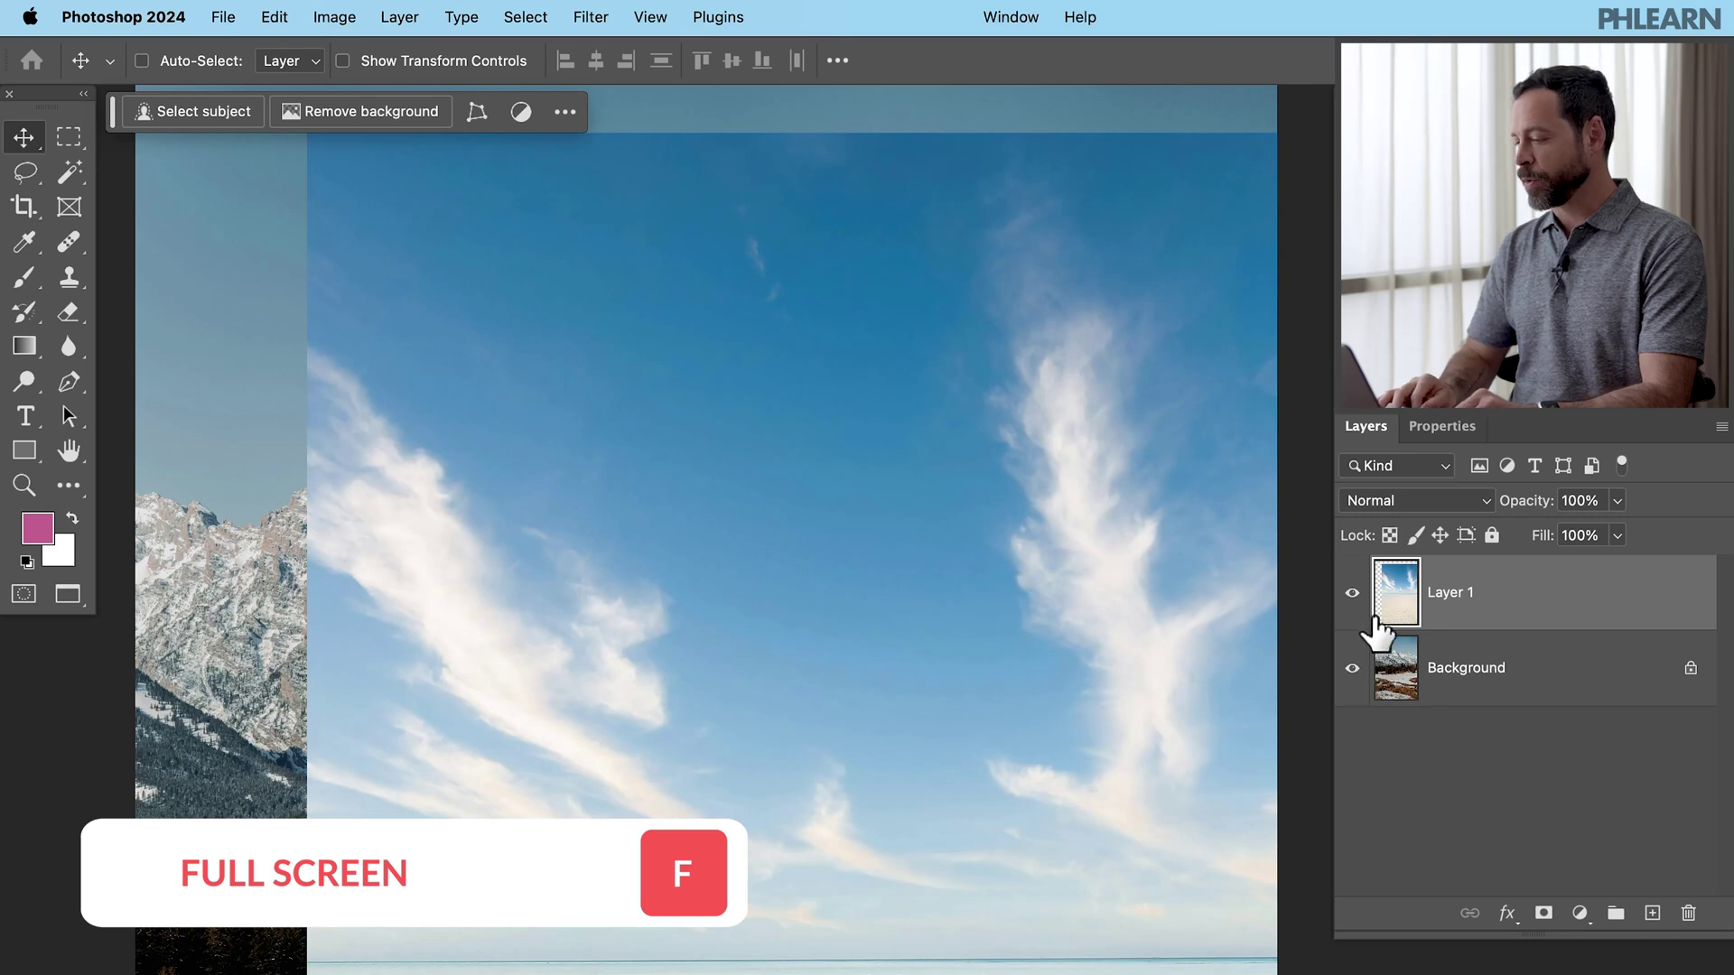
text(Sky)
key(Return)
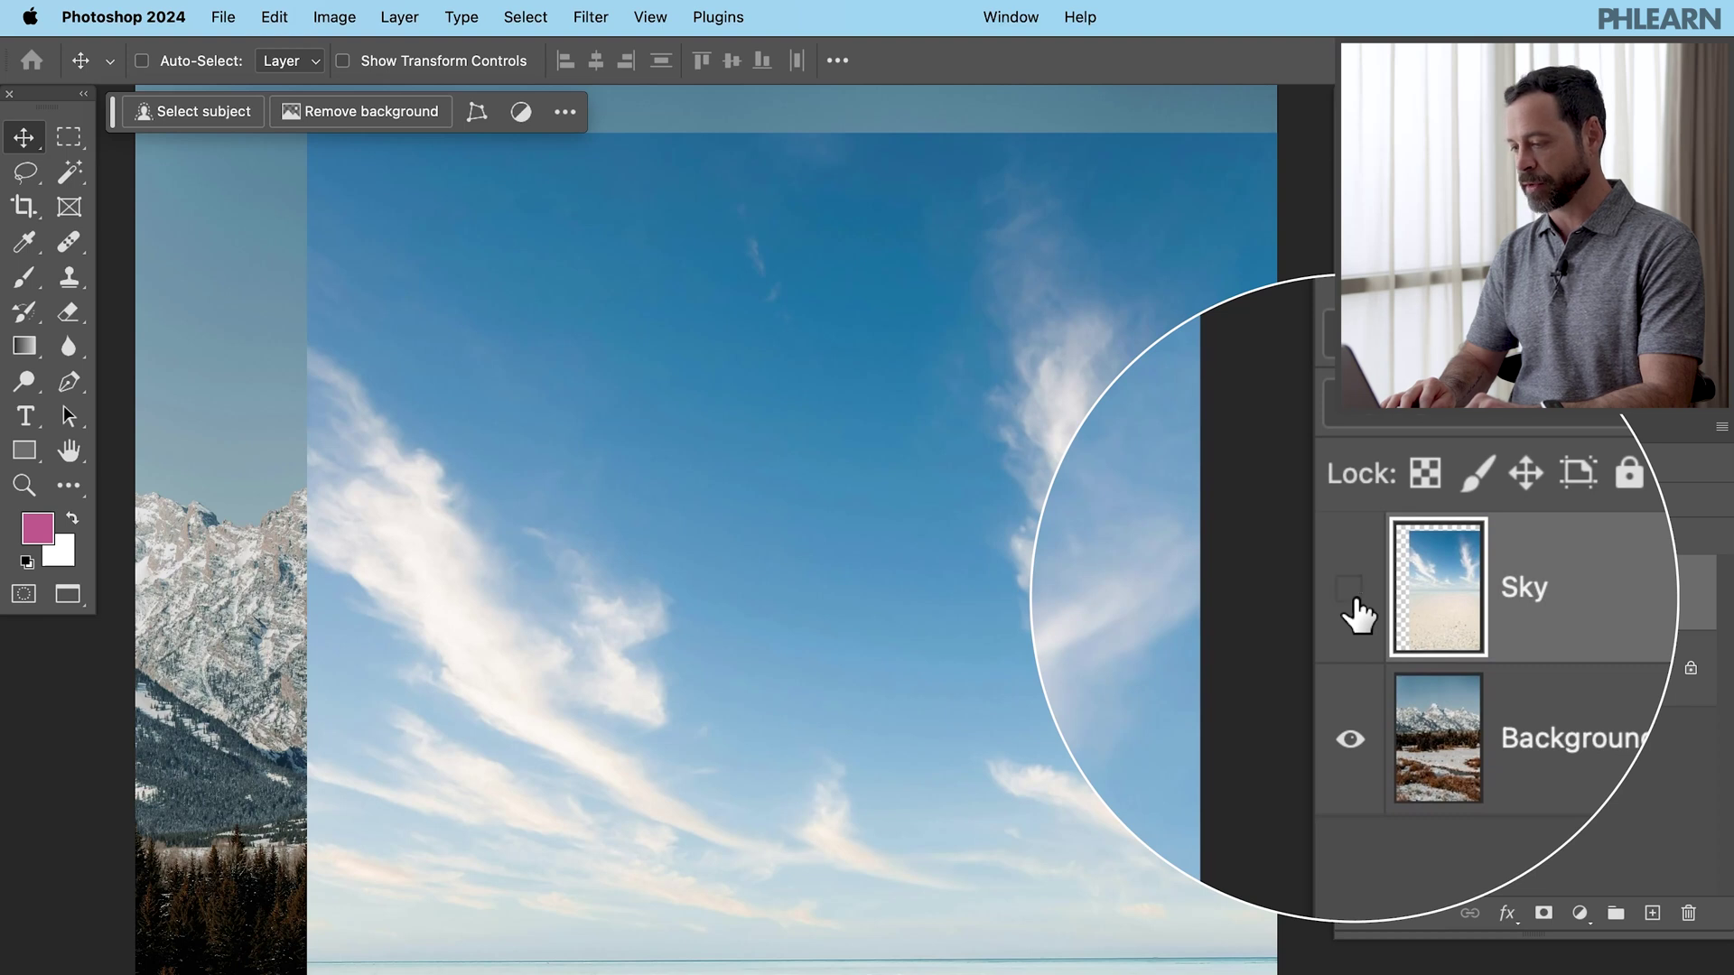
click(1354, 598)
click(1493, 686)
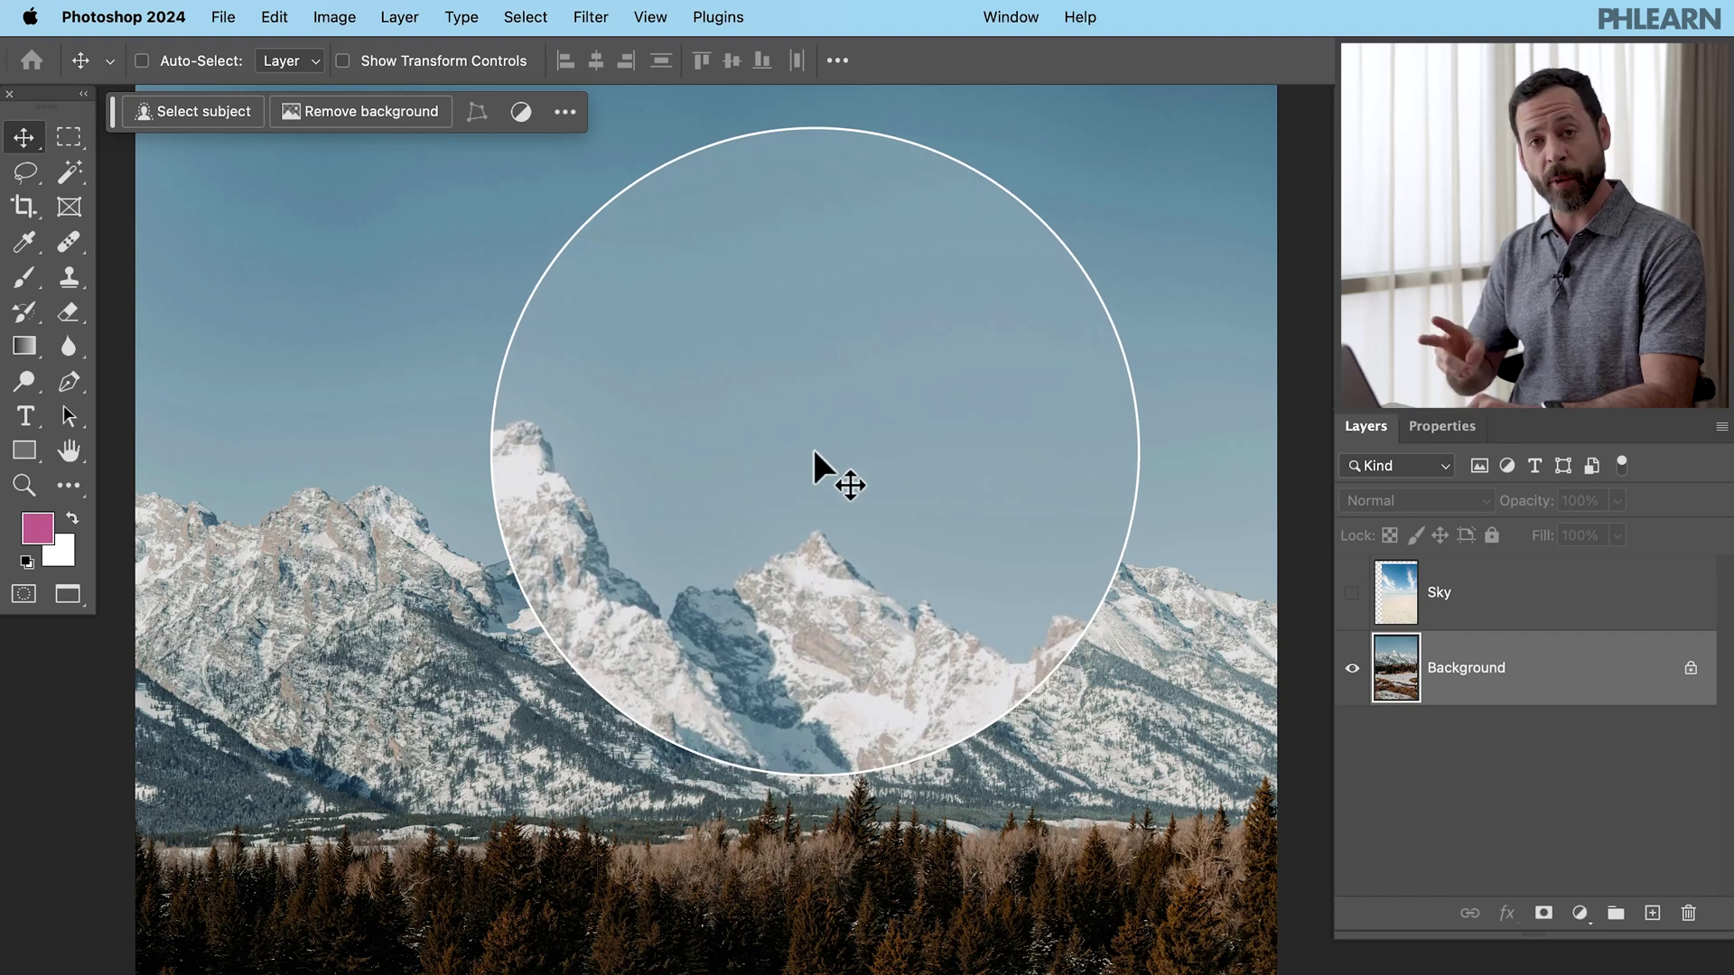
click(522, 18)
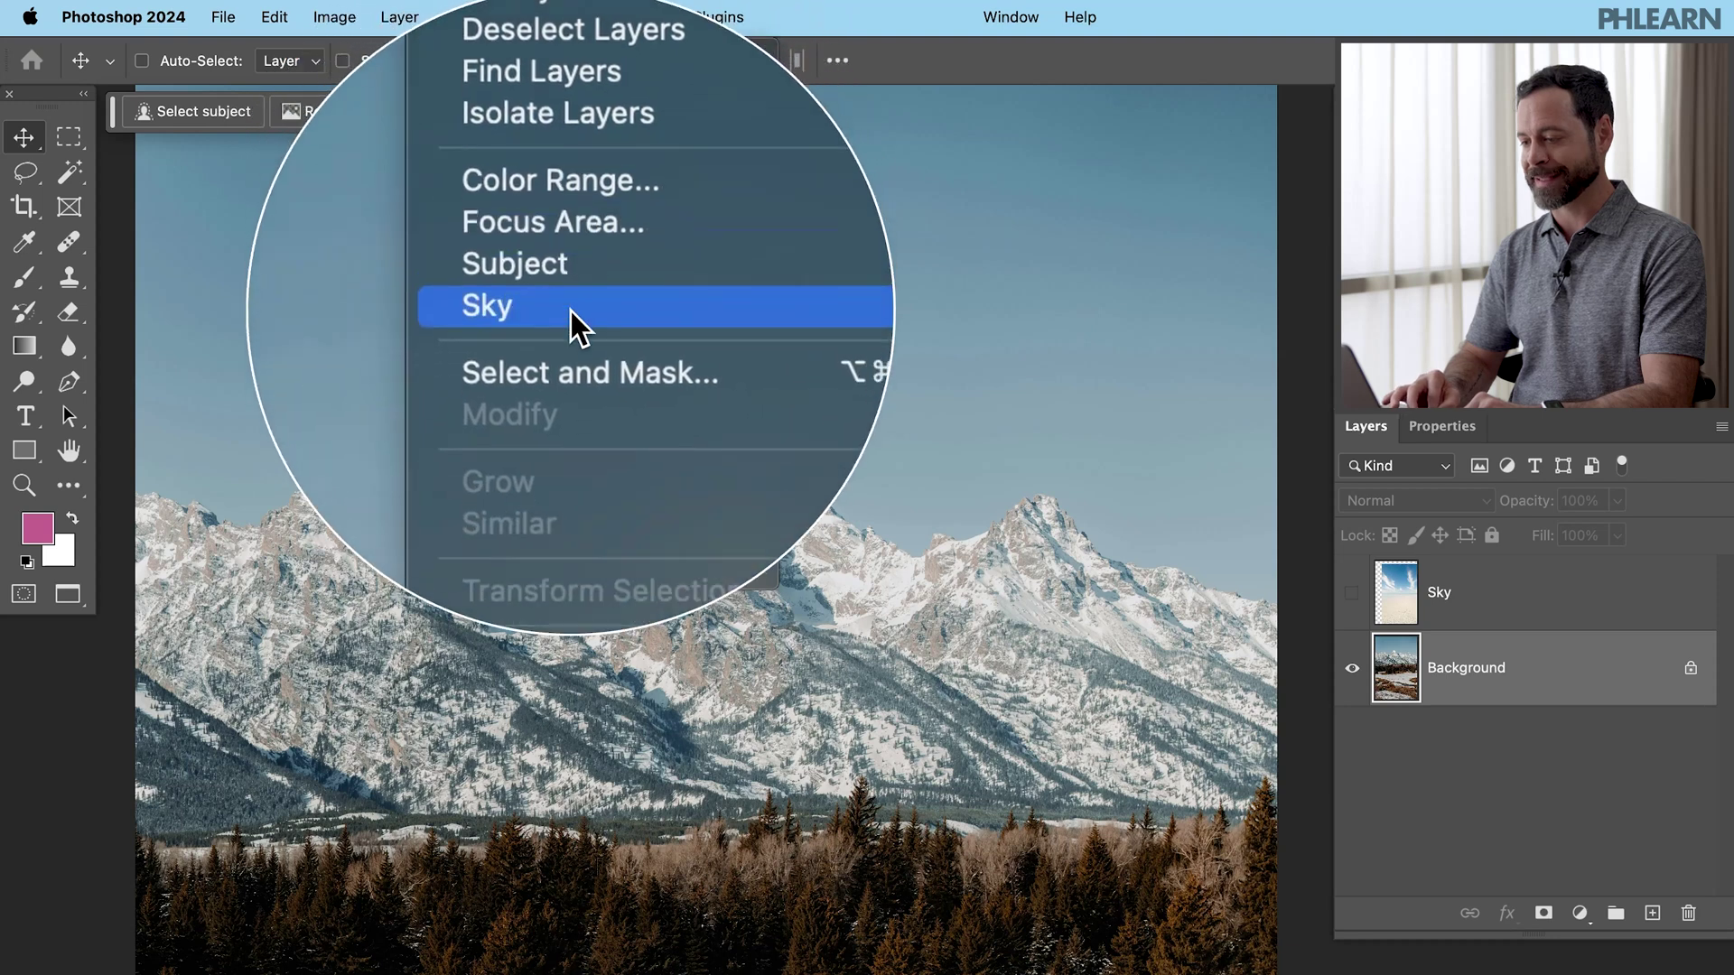
click(571, 311)
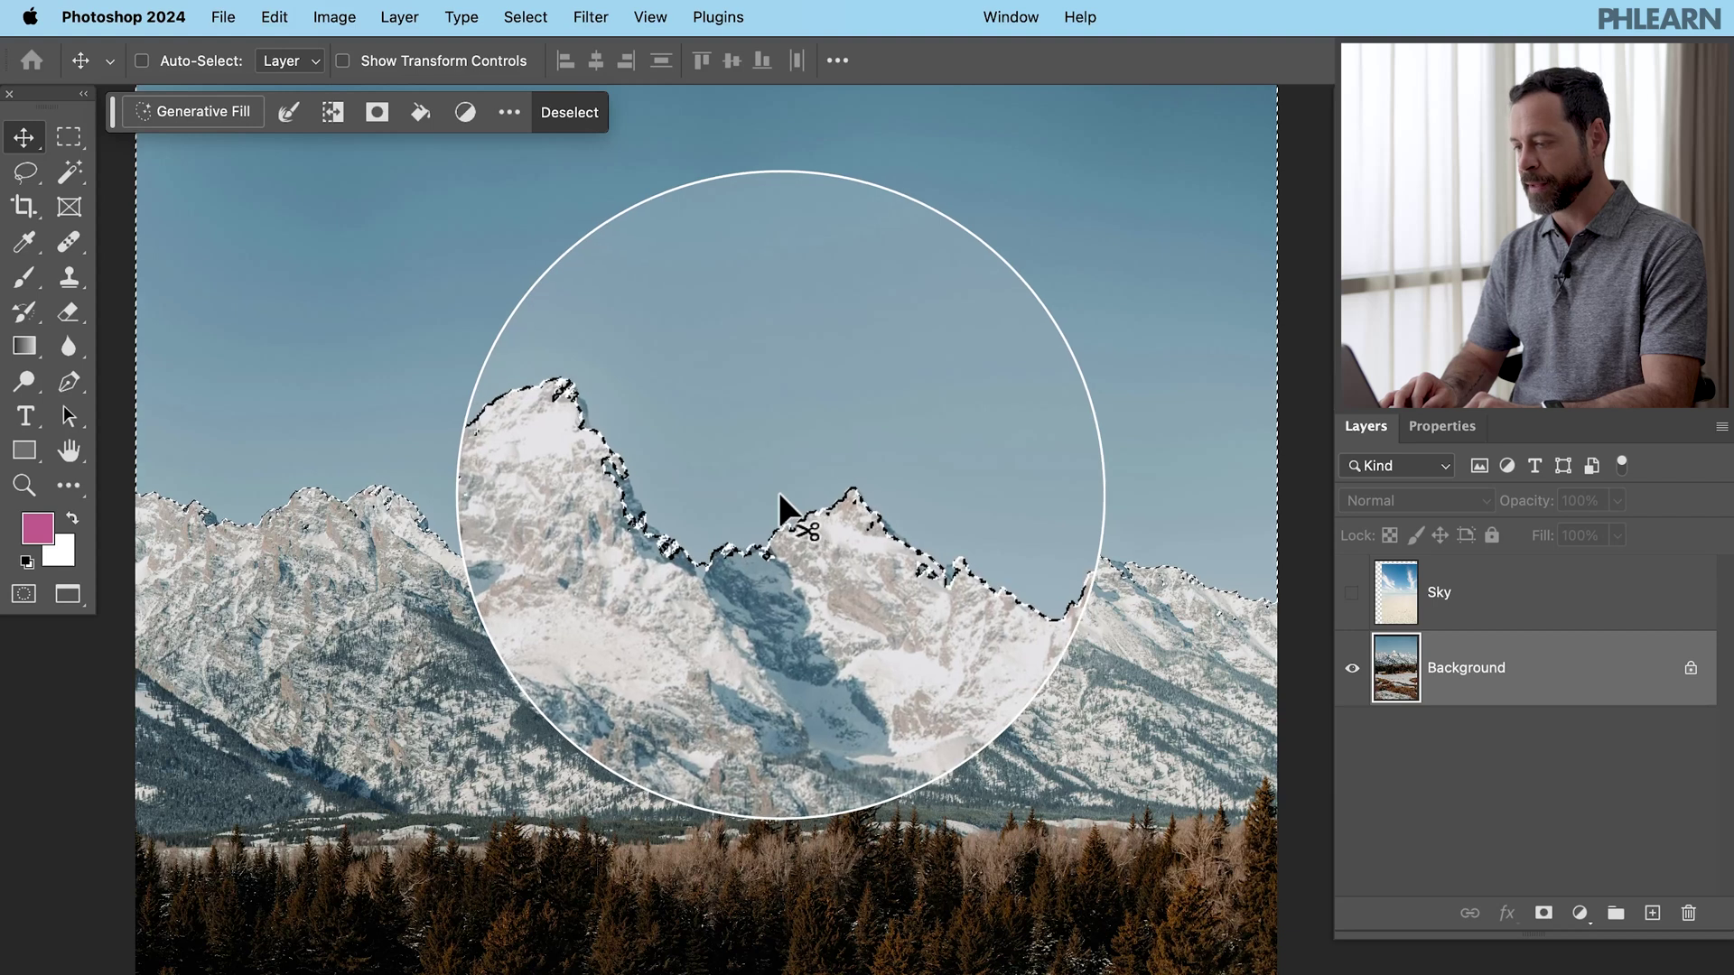
key(super)
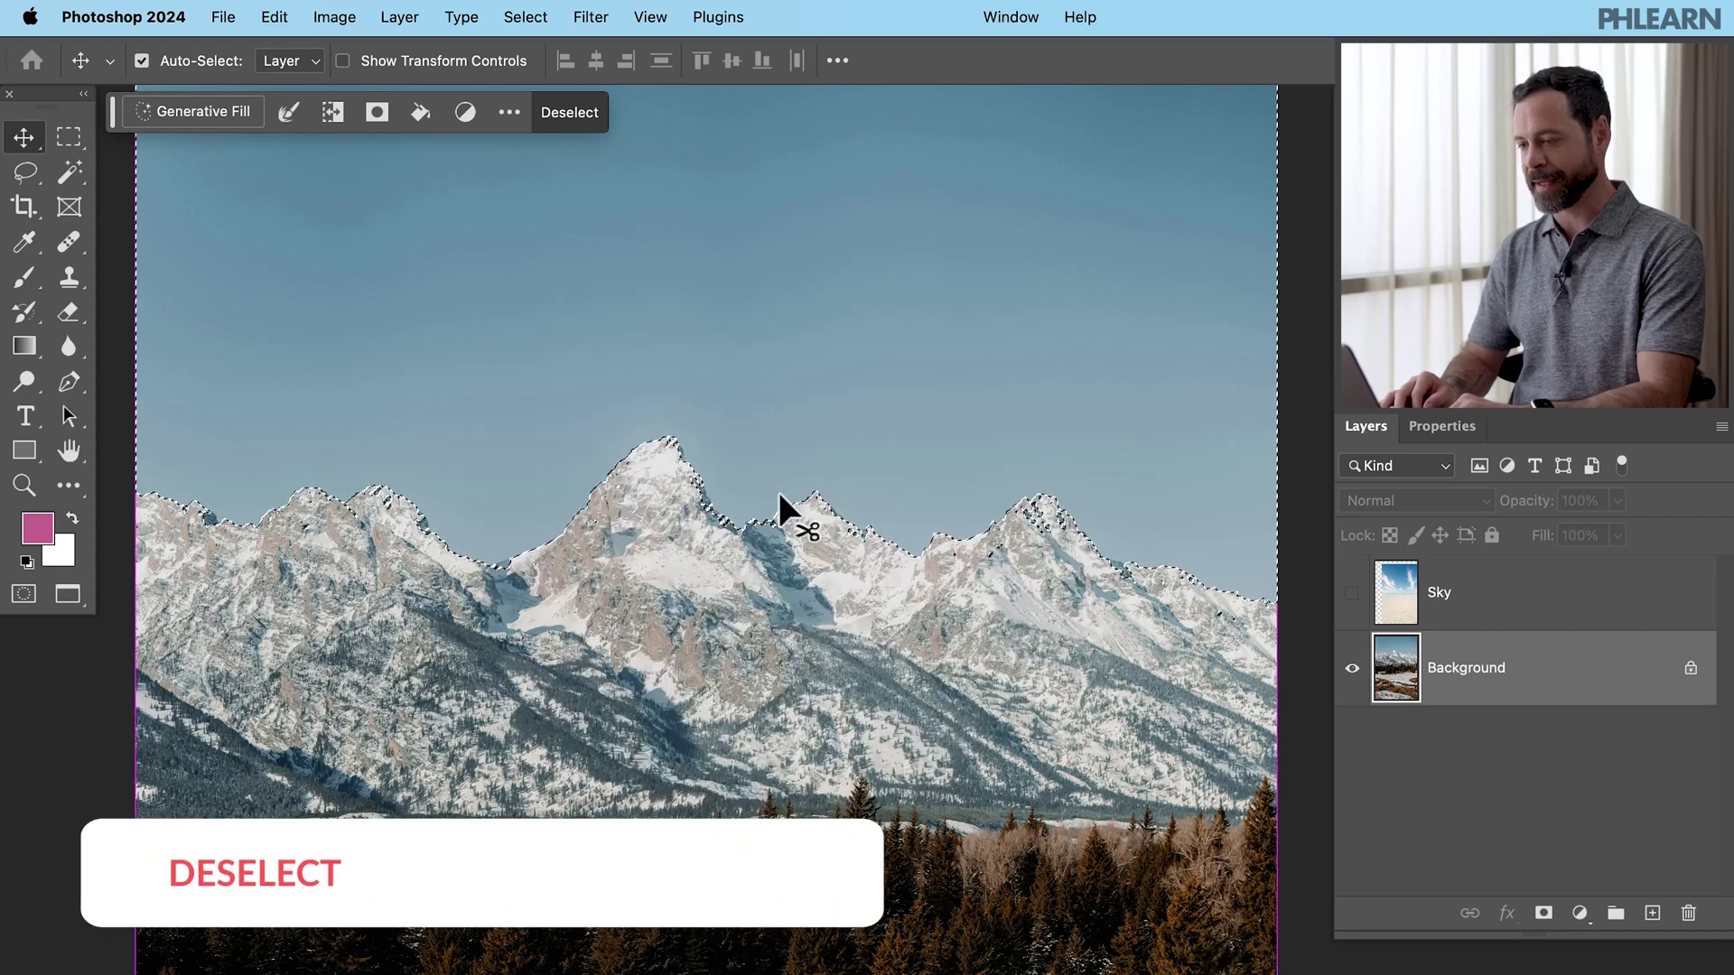
key(super+d)
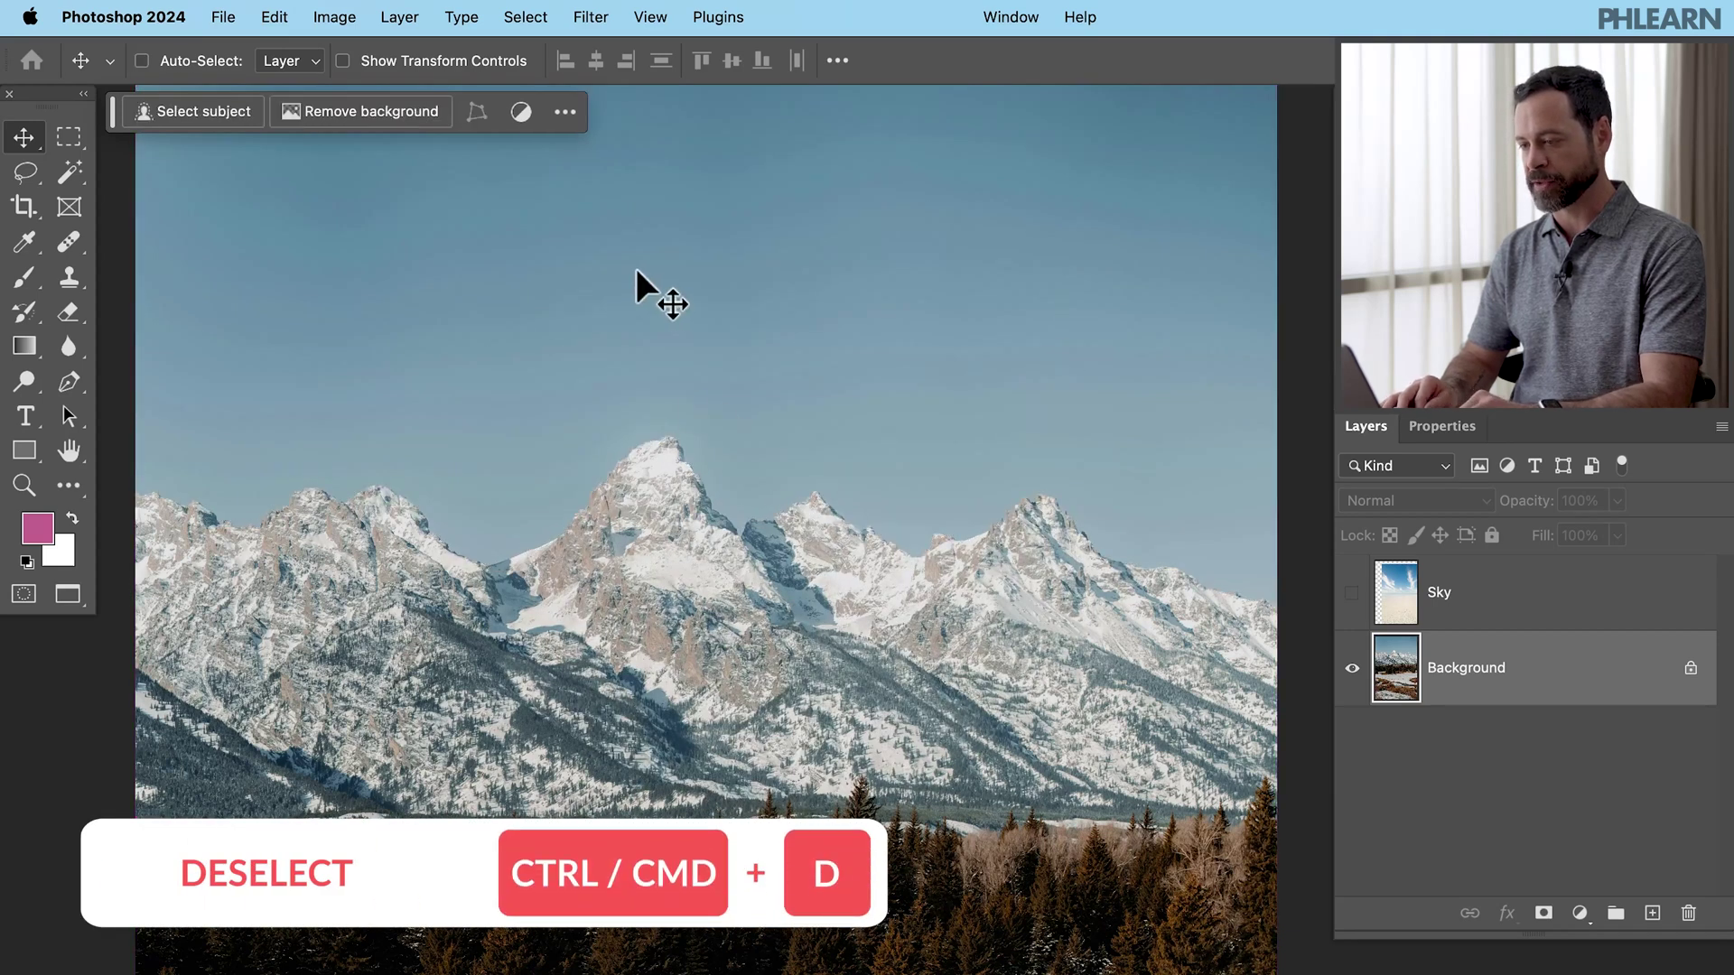
key(super+shift+d)
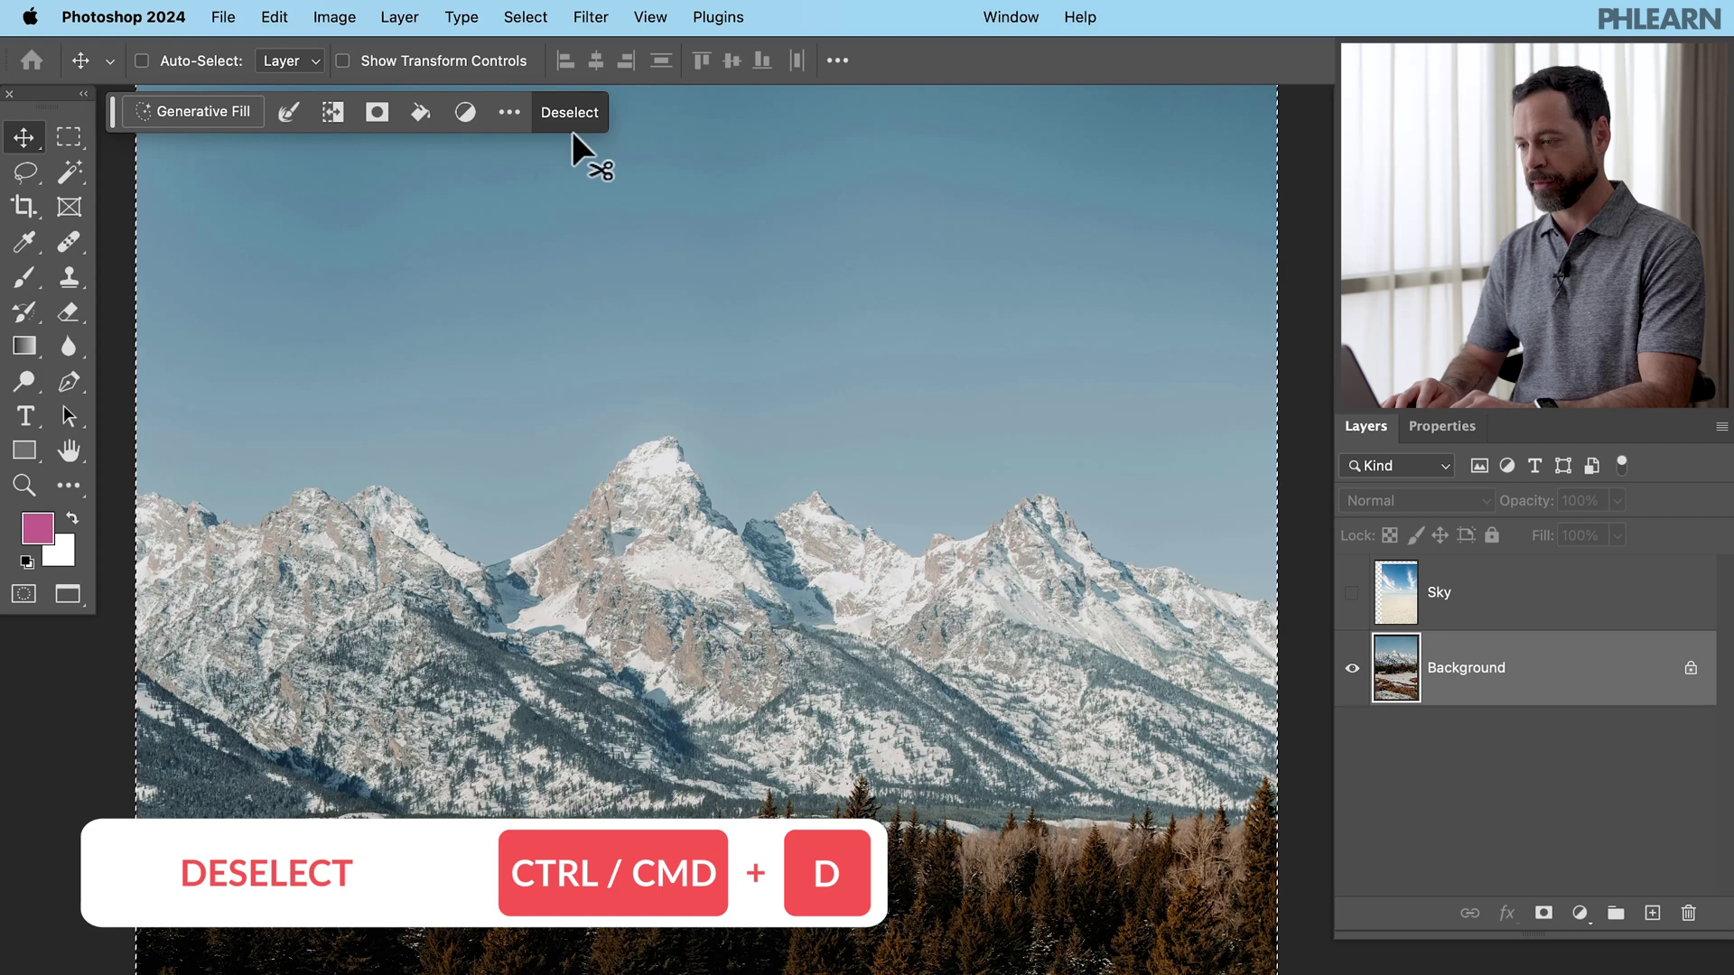
click(572, 124)
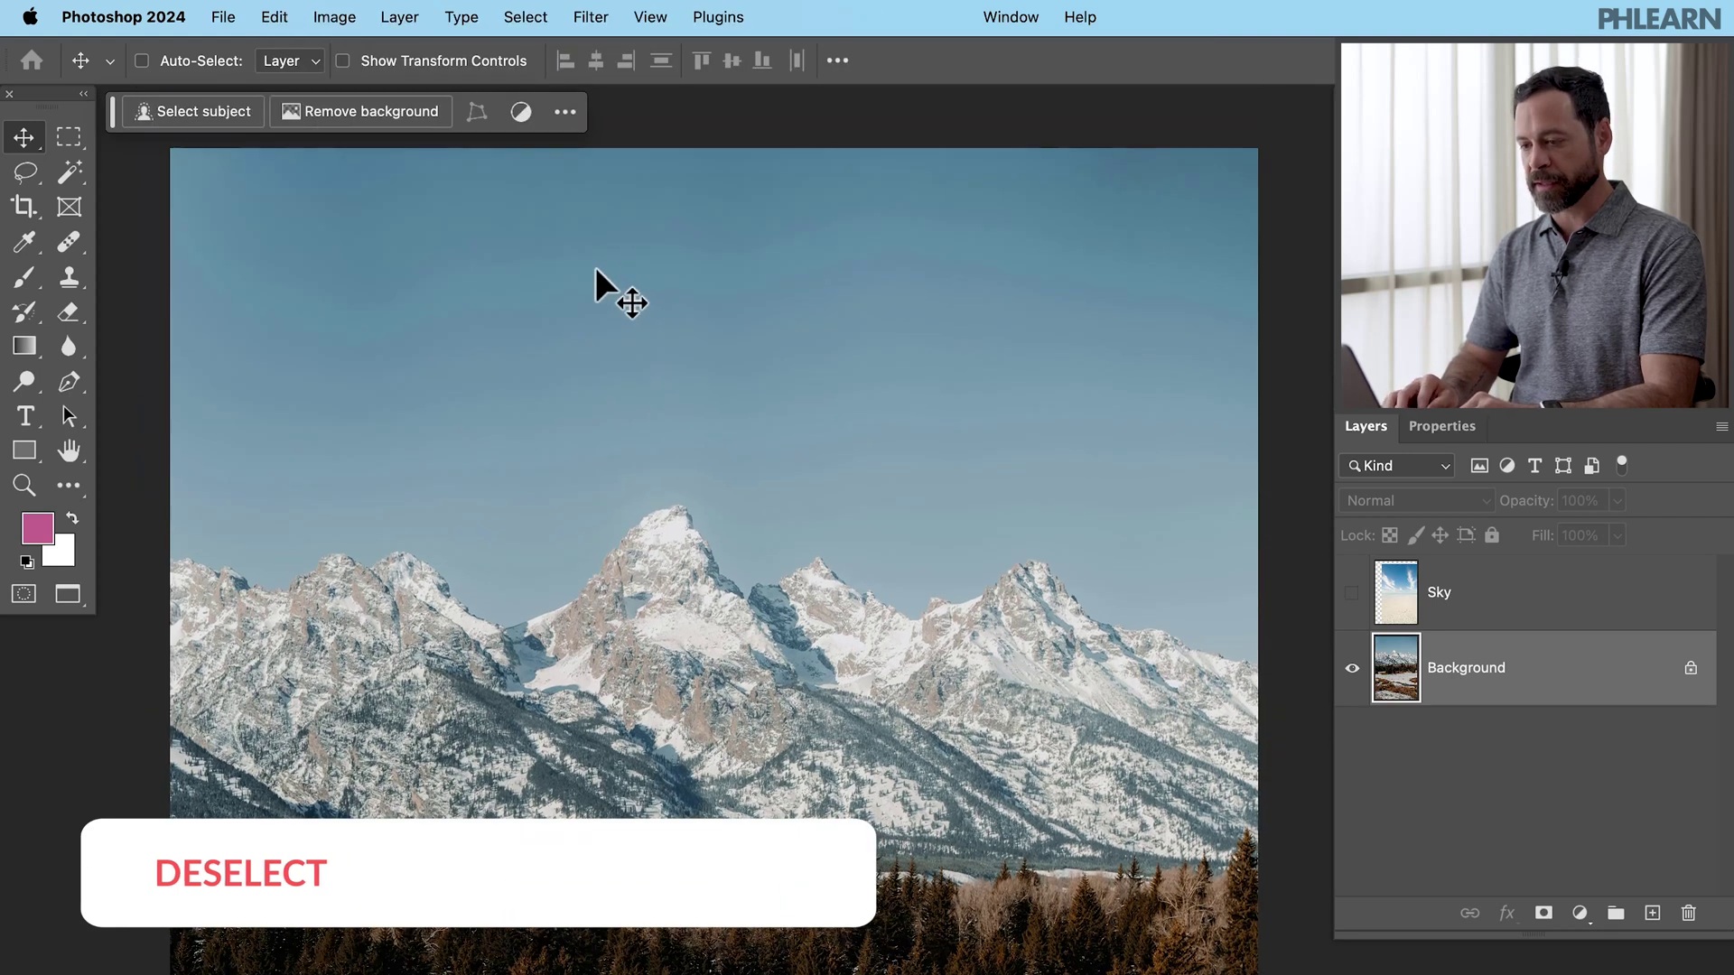
Switch to the Magic Wand, select the blue sky, and set Tolerance to 15.
click(80, 181)
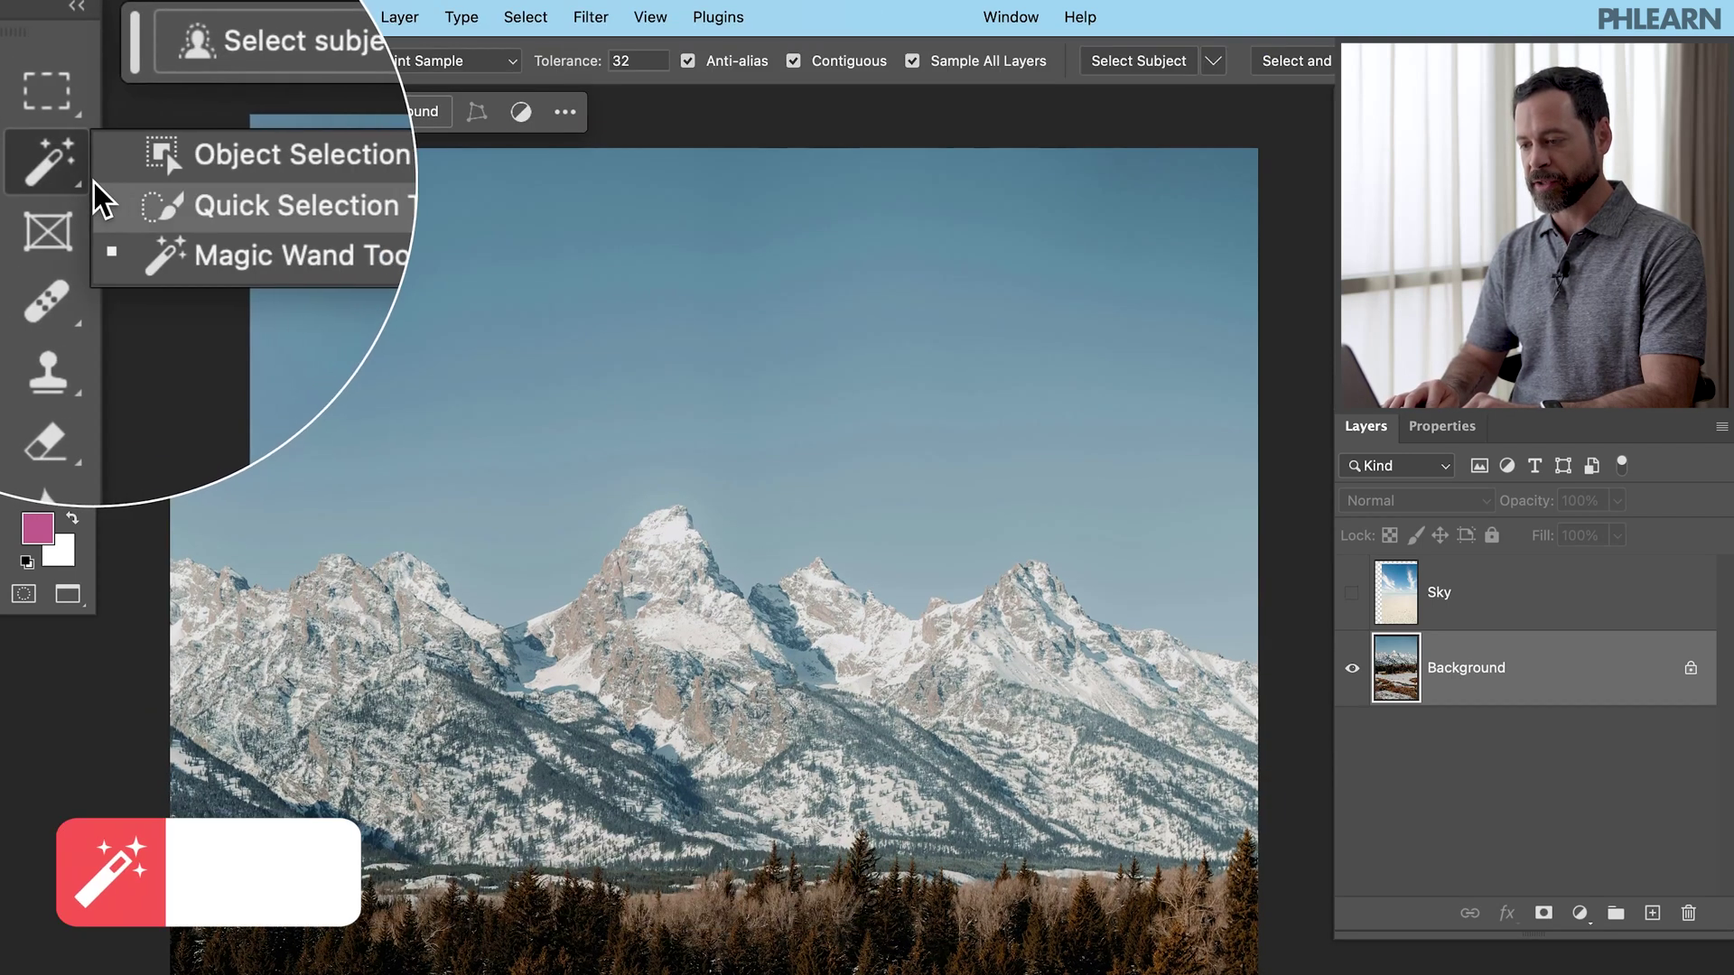
click(160, 222)
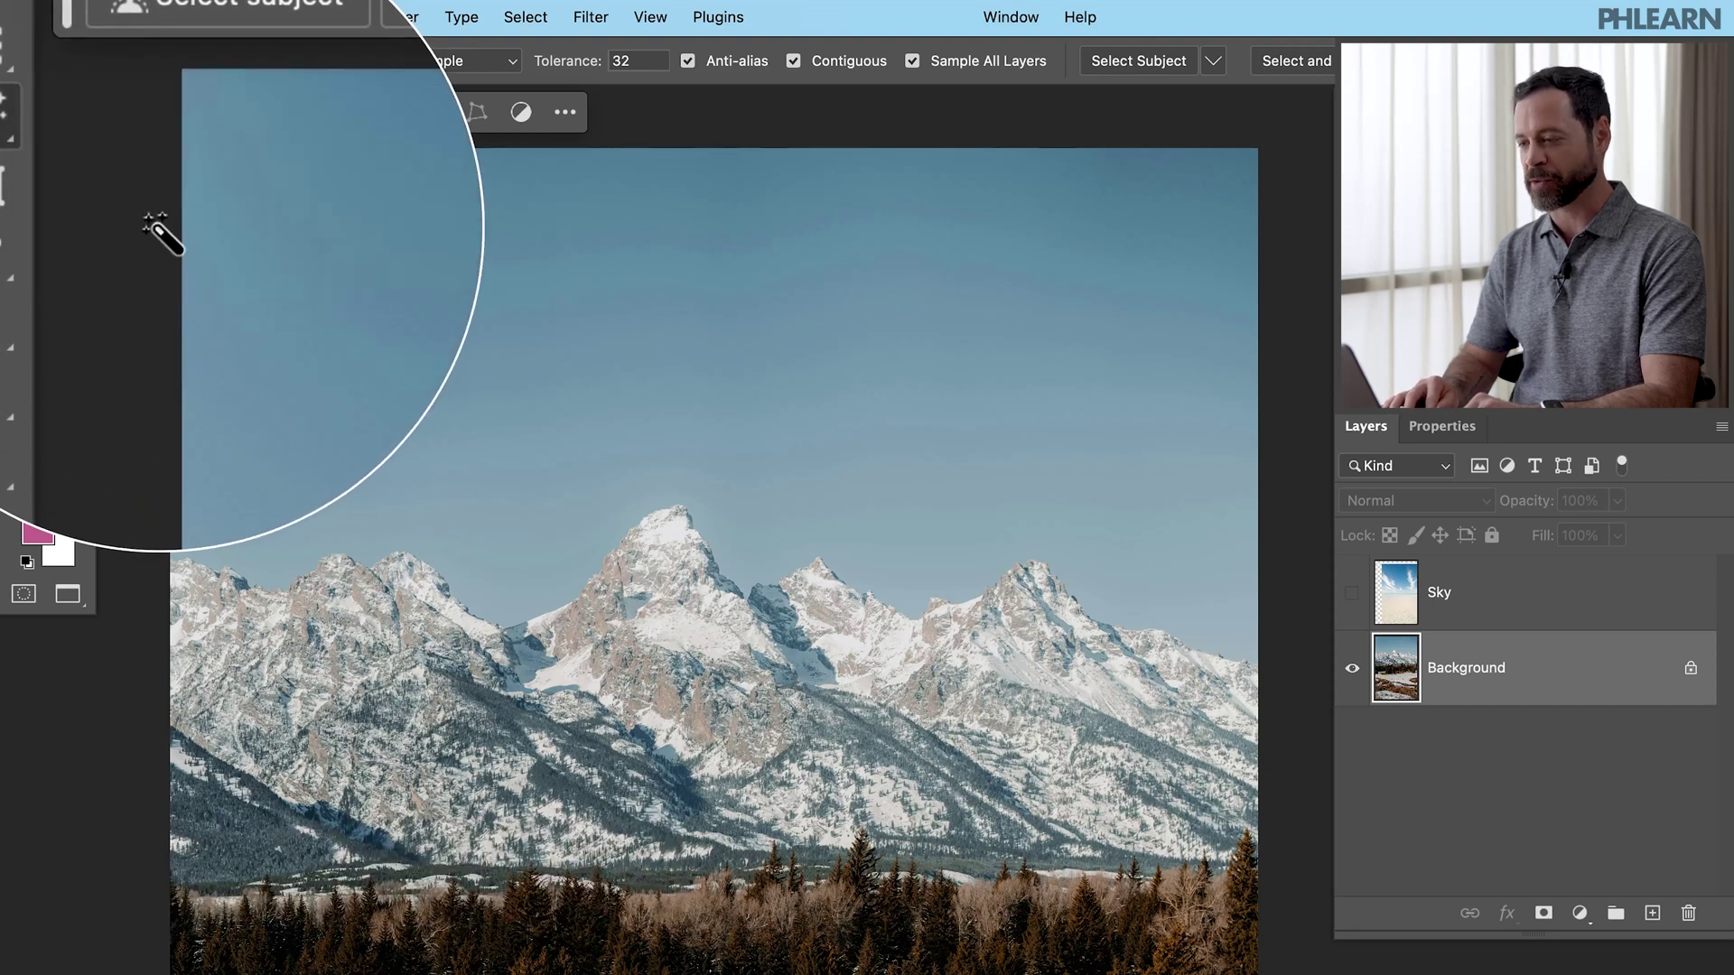
click(566, 390)
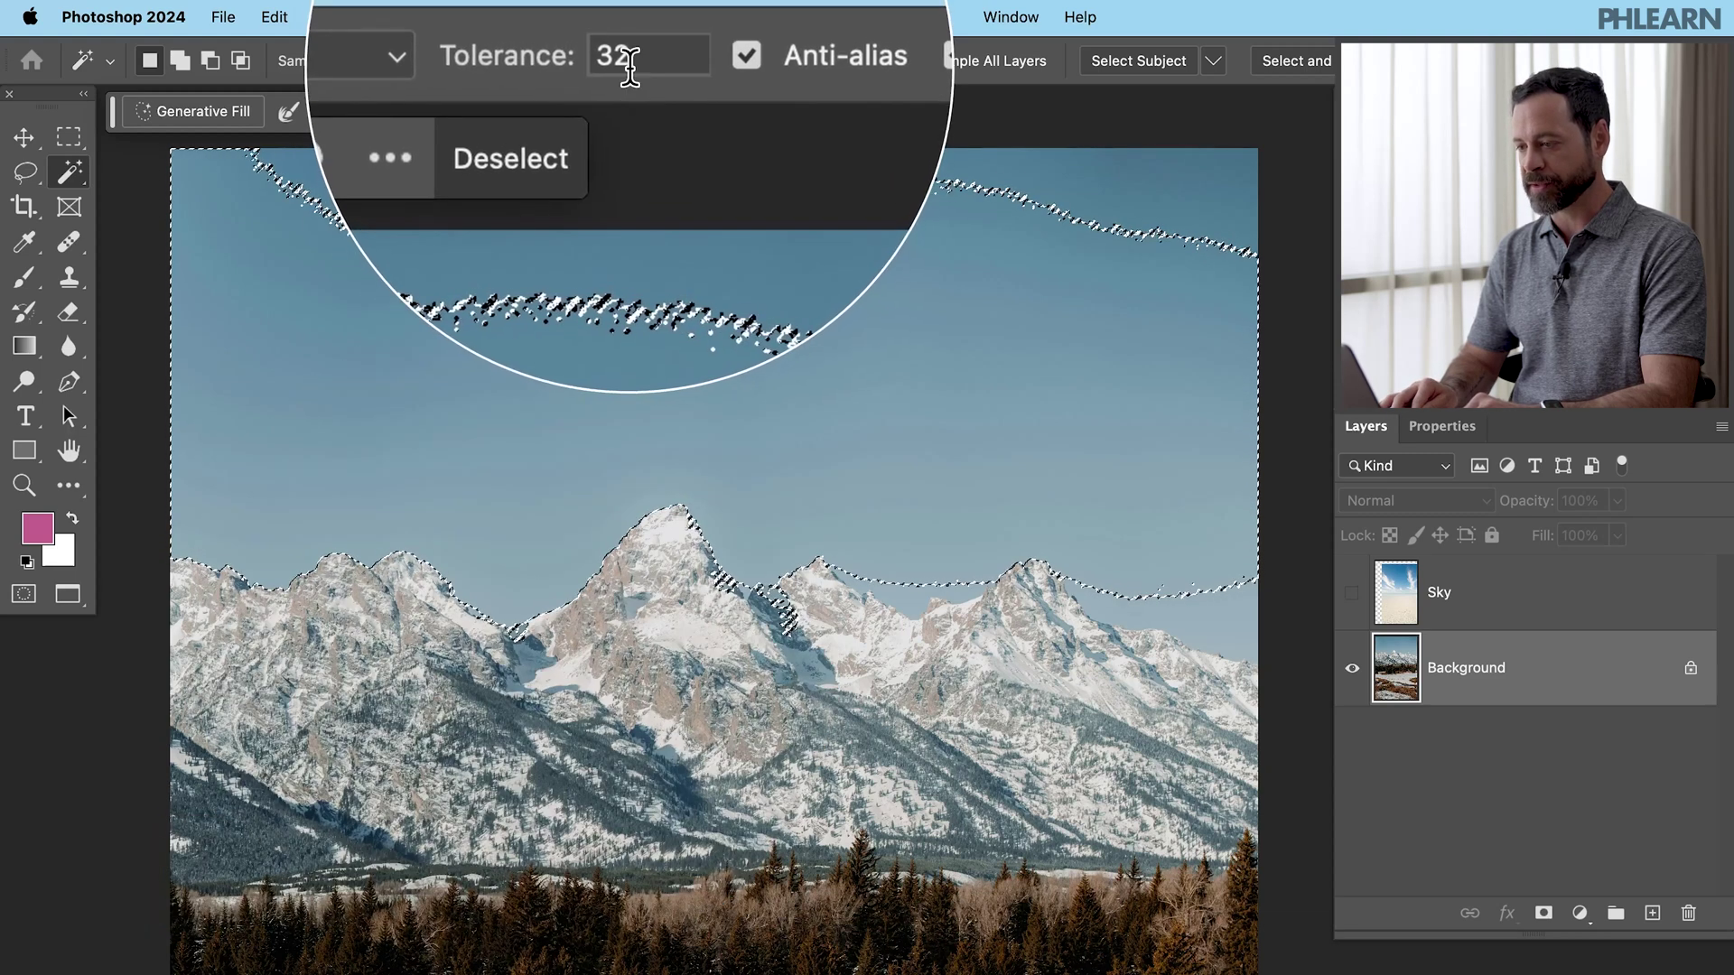
click(628, 61)
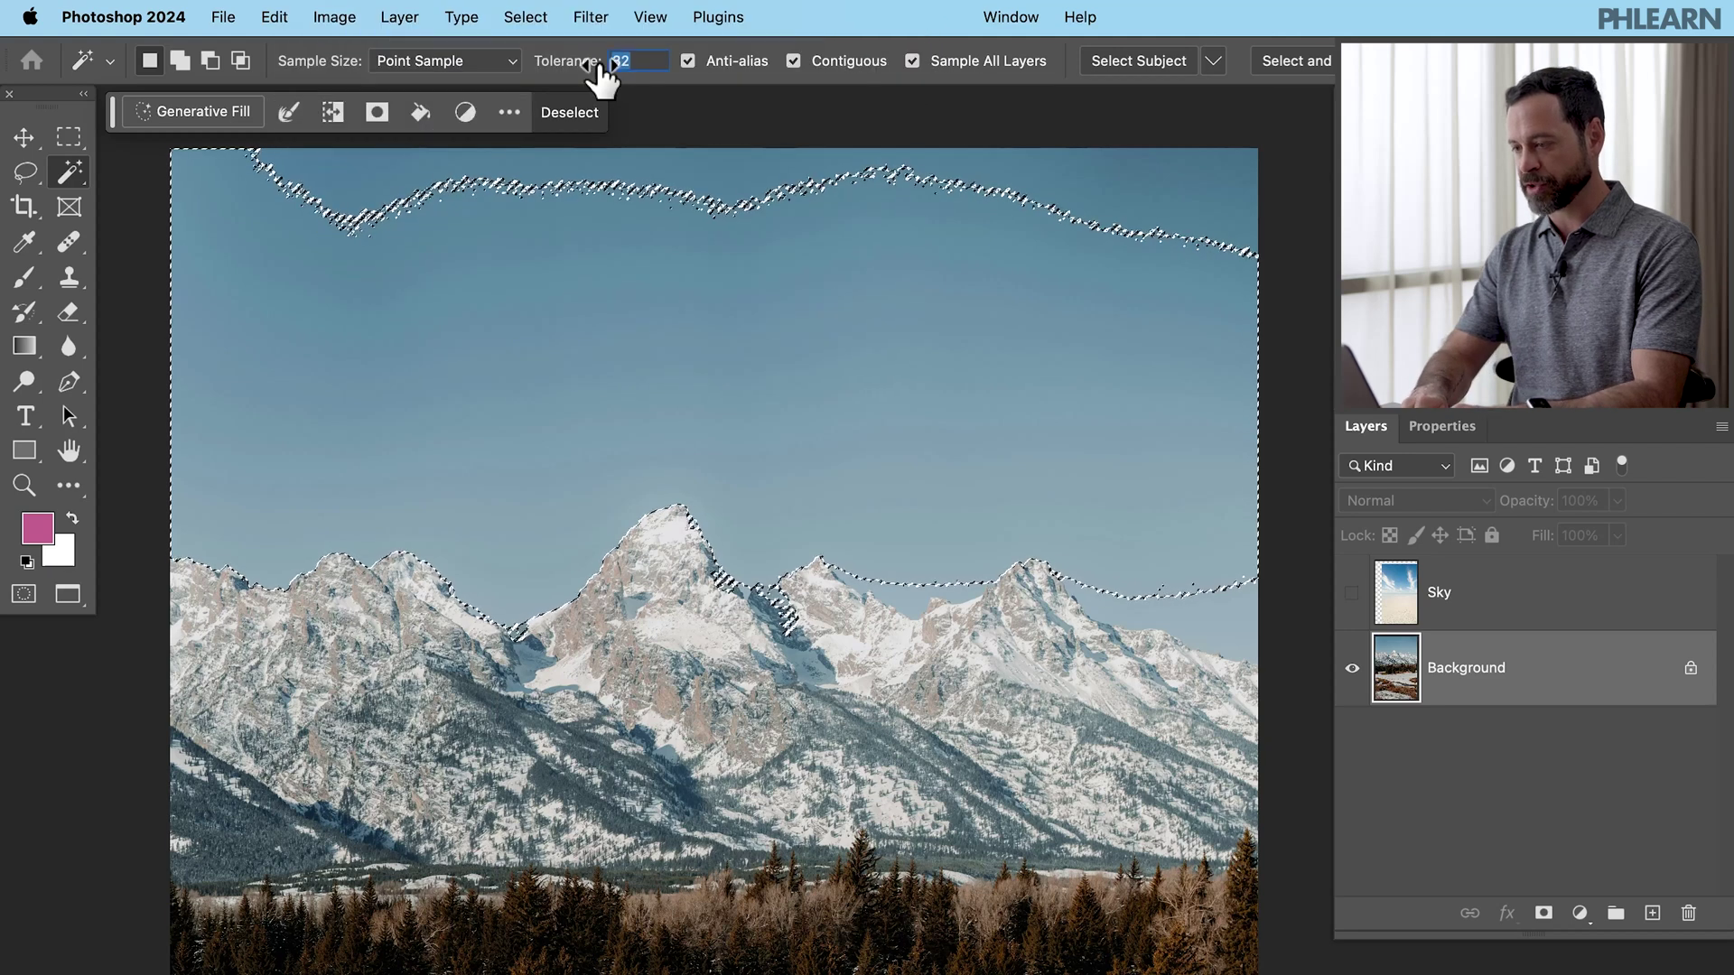
text(15)
key(Return)
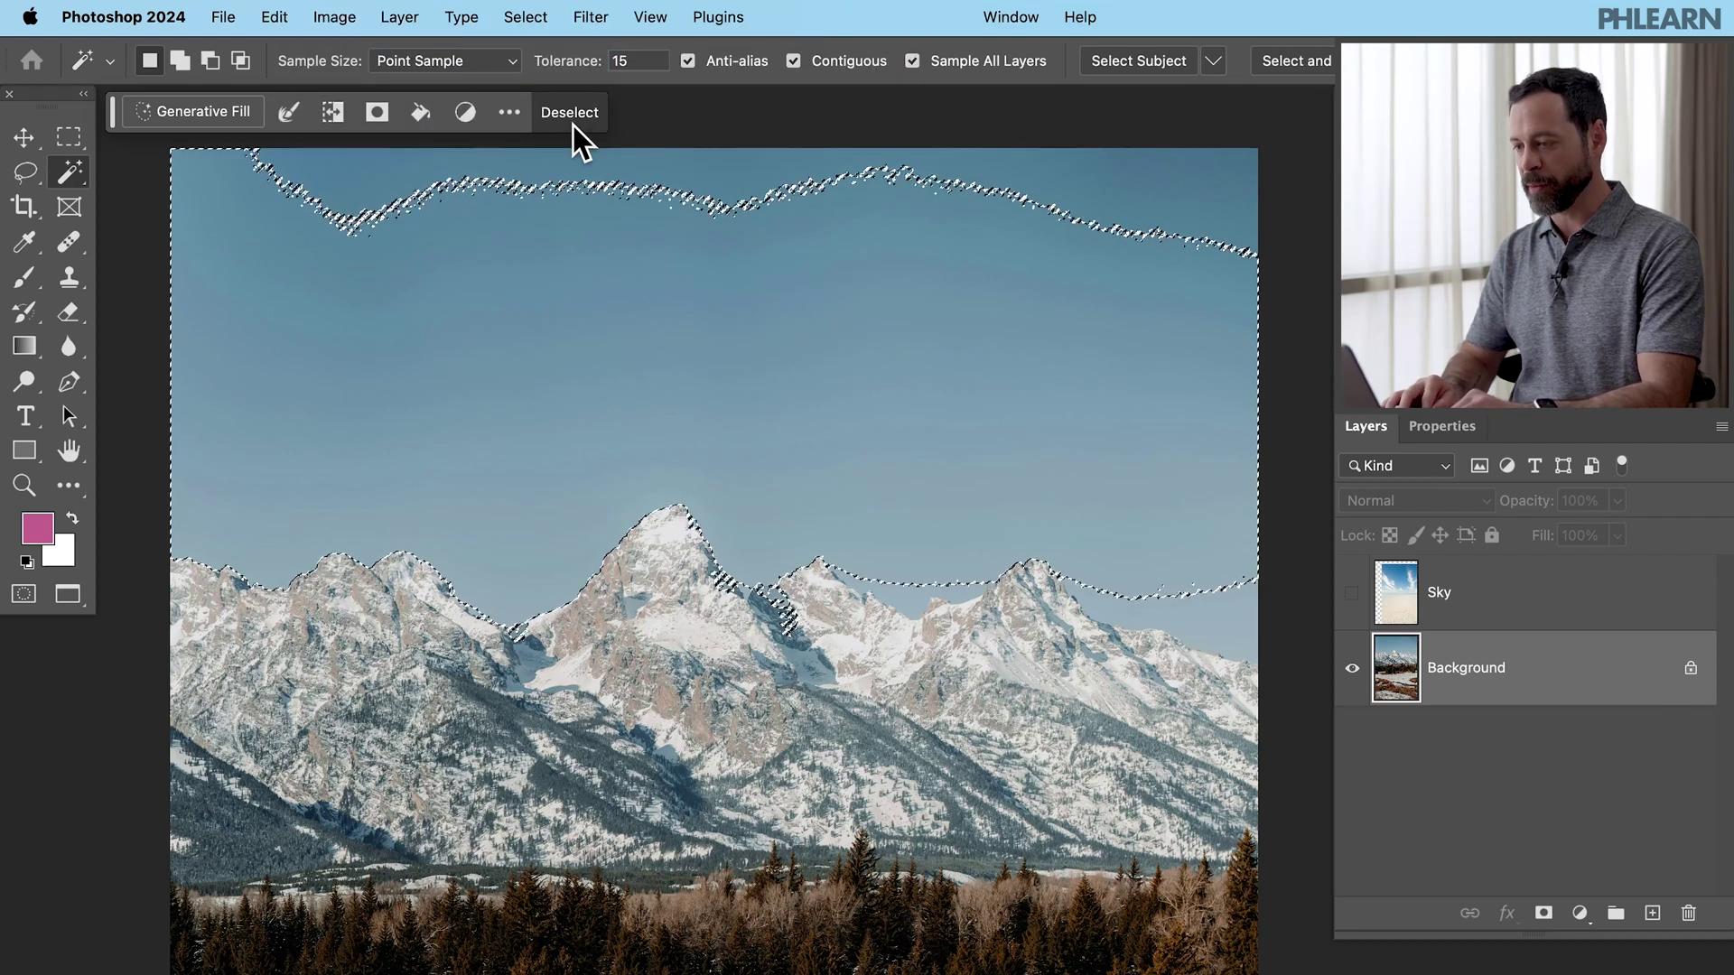
Reselect the sky at tolerance 15 and add the remaining upper sky strips.
click(575, 114)
click(521, 552)
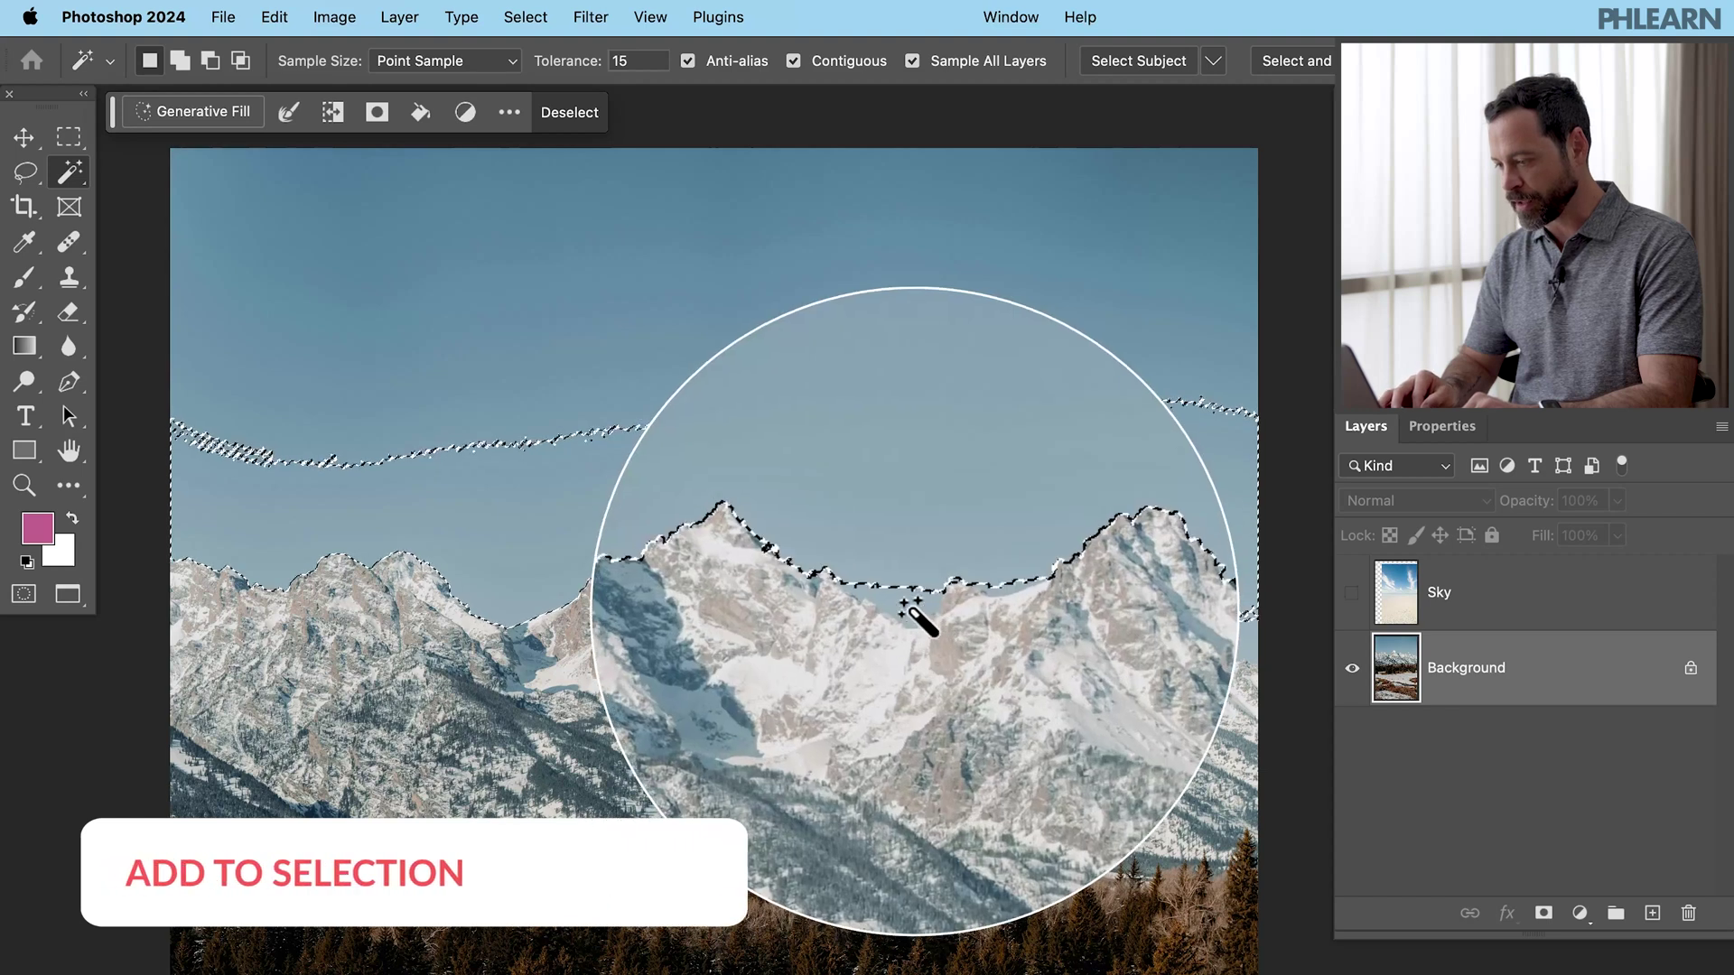
shift+click(903, 600)
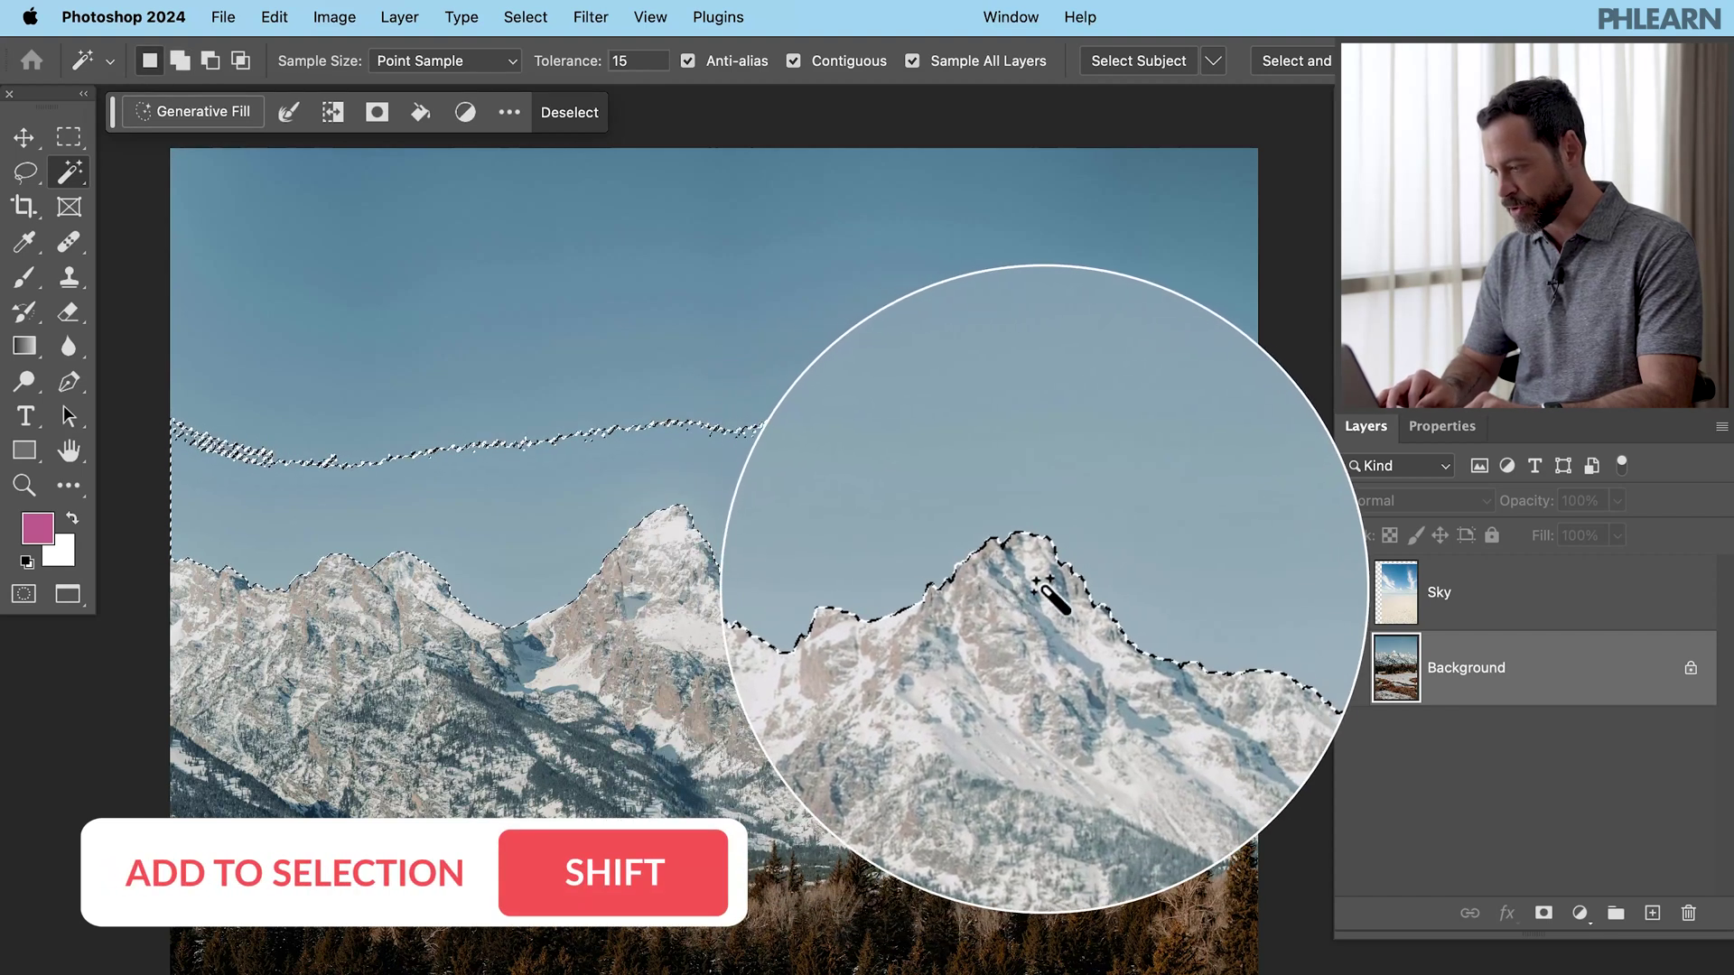
shift+click(773, 400)
shift+click(763, 280)
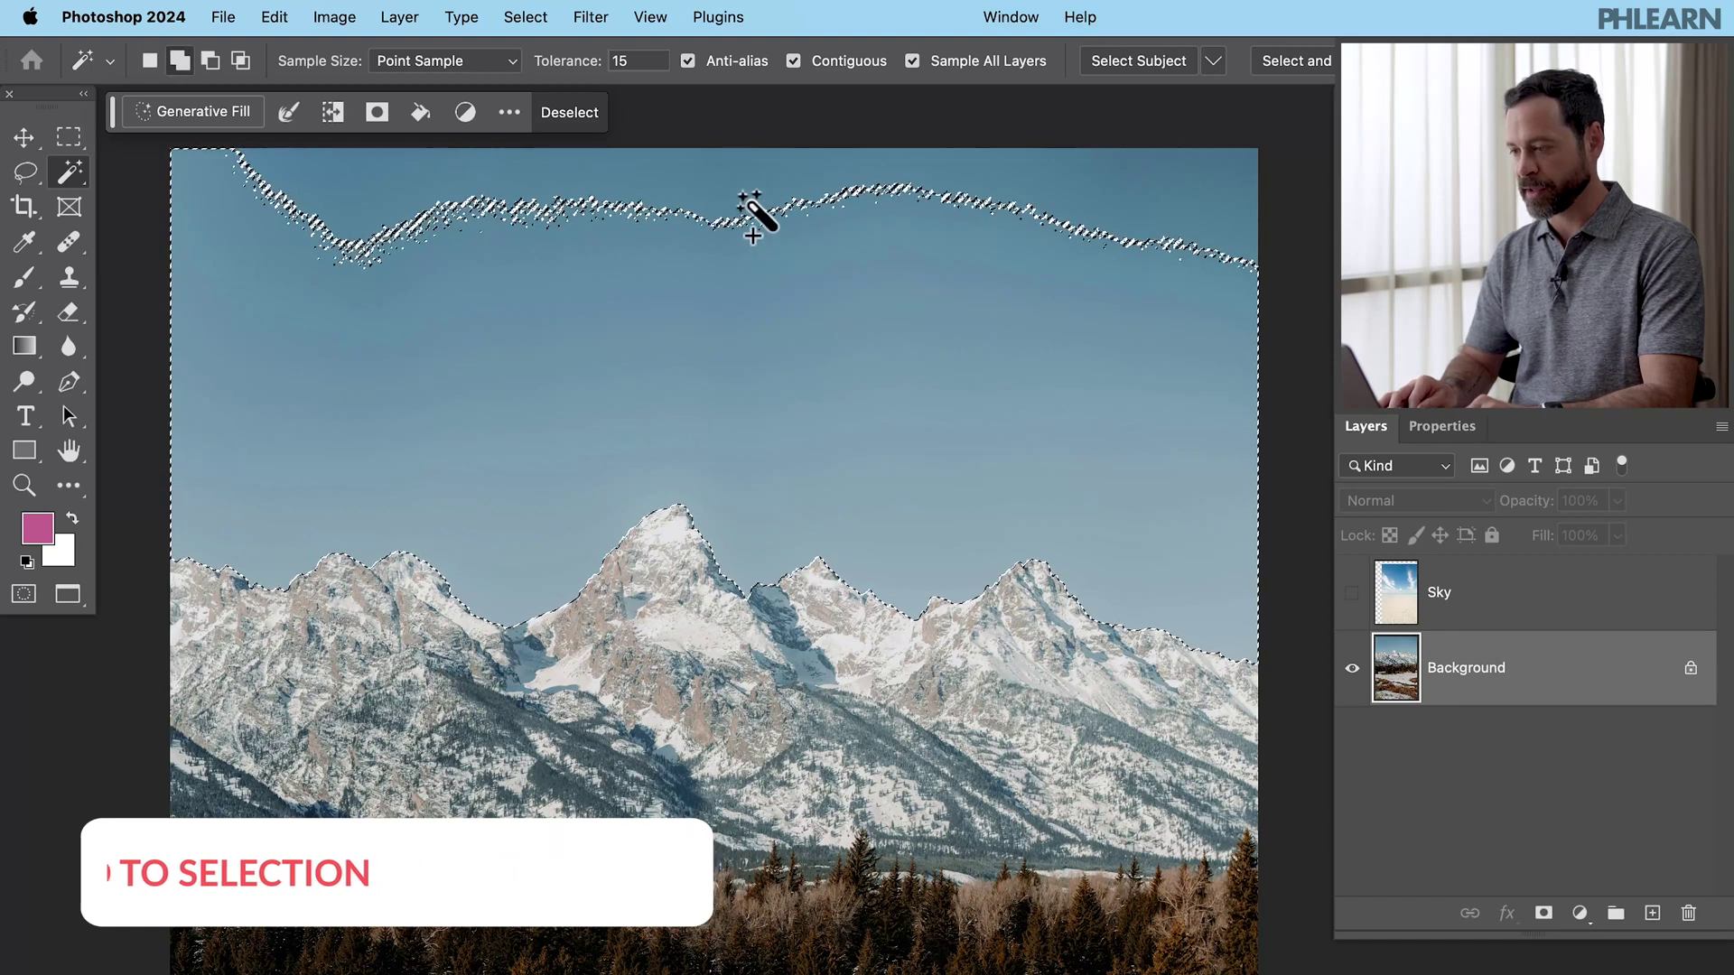
shift+click(908, 164)
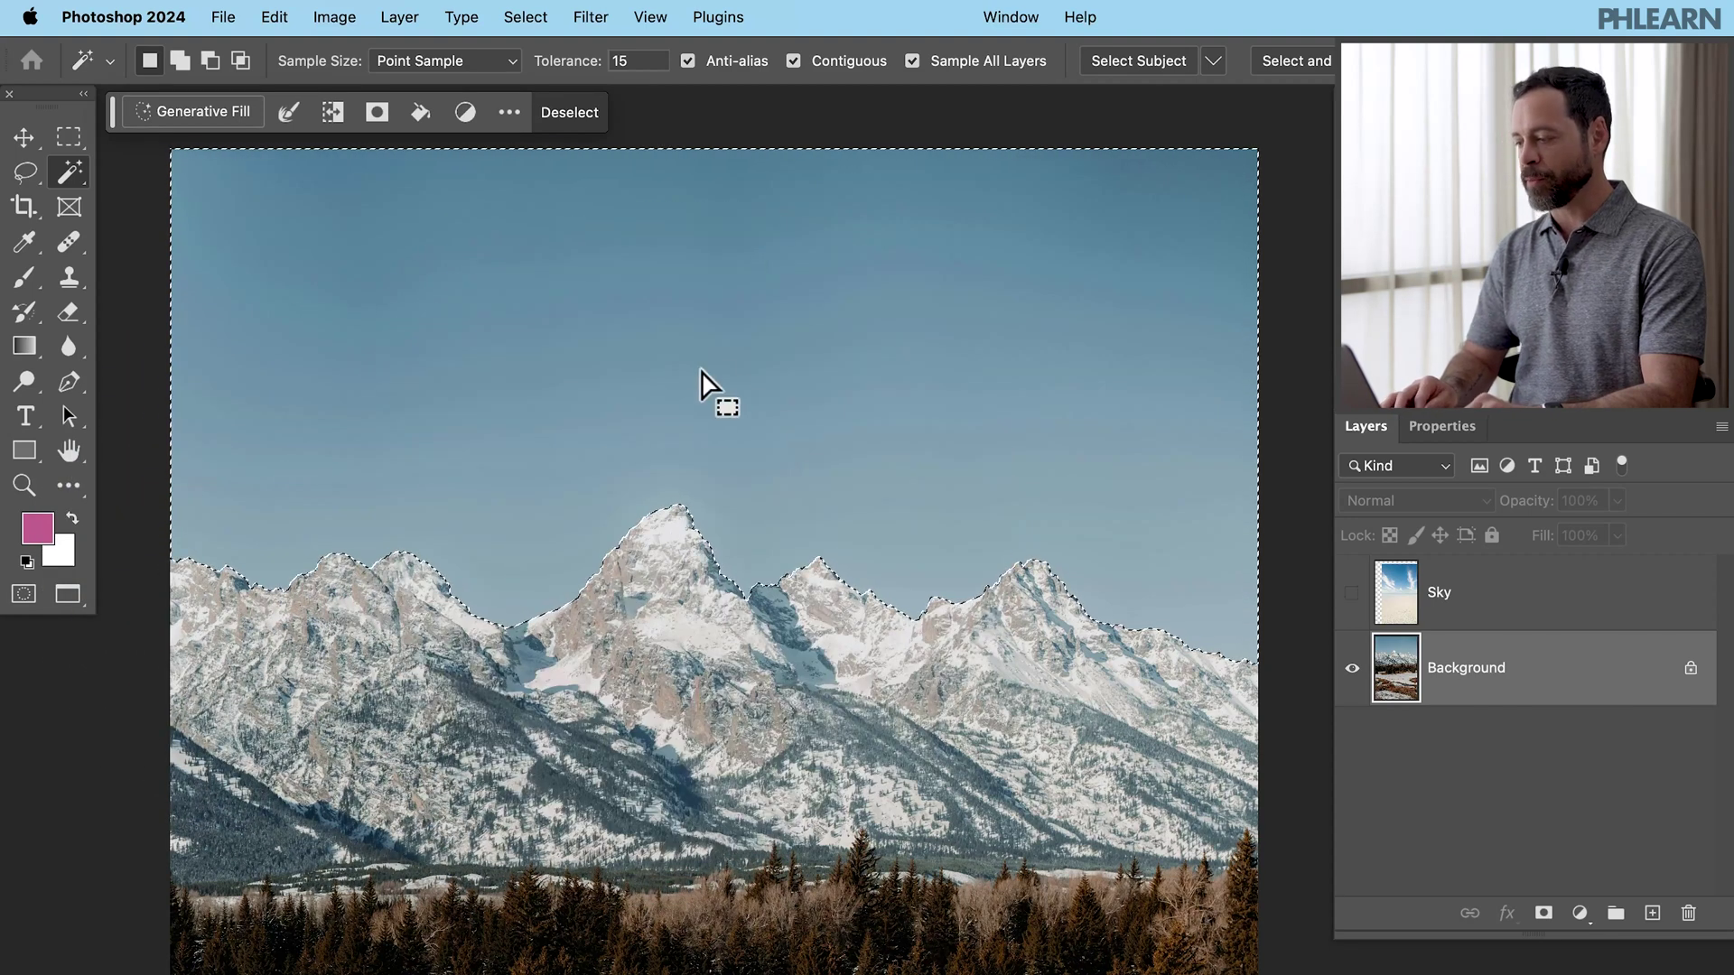
Show and select the Sky layer, then add a layer mask from the sky selection.
click(1352, 593)
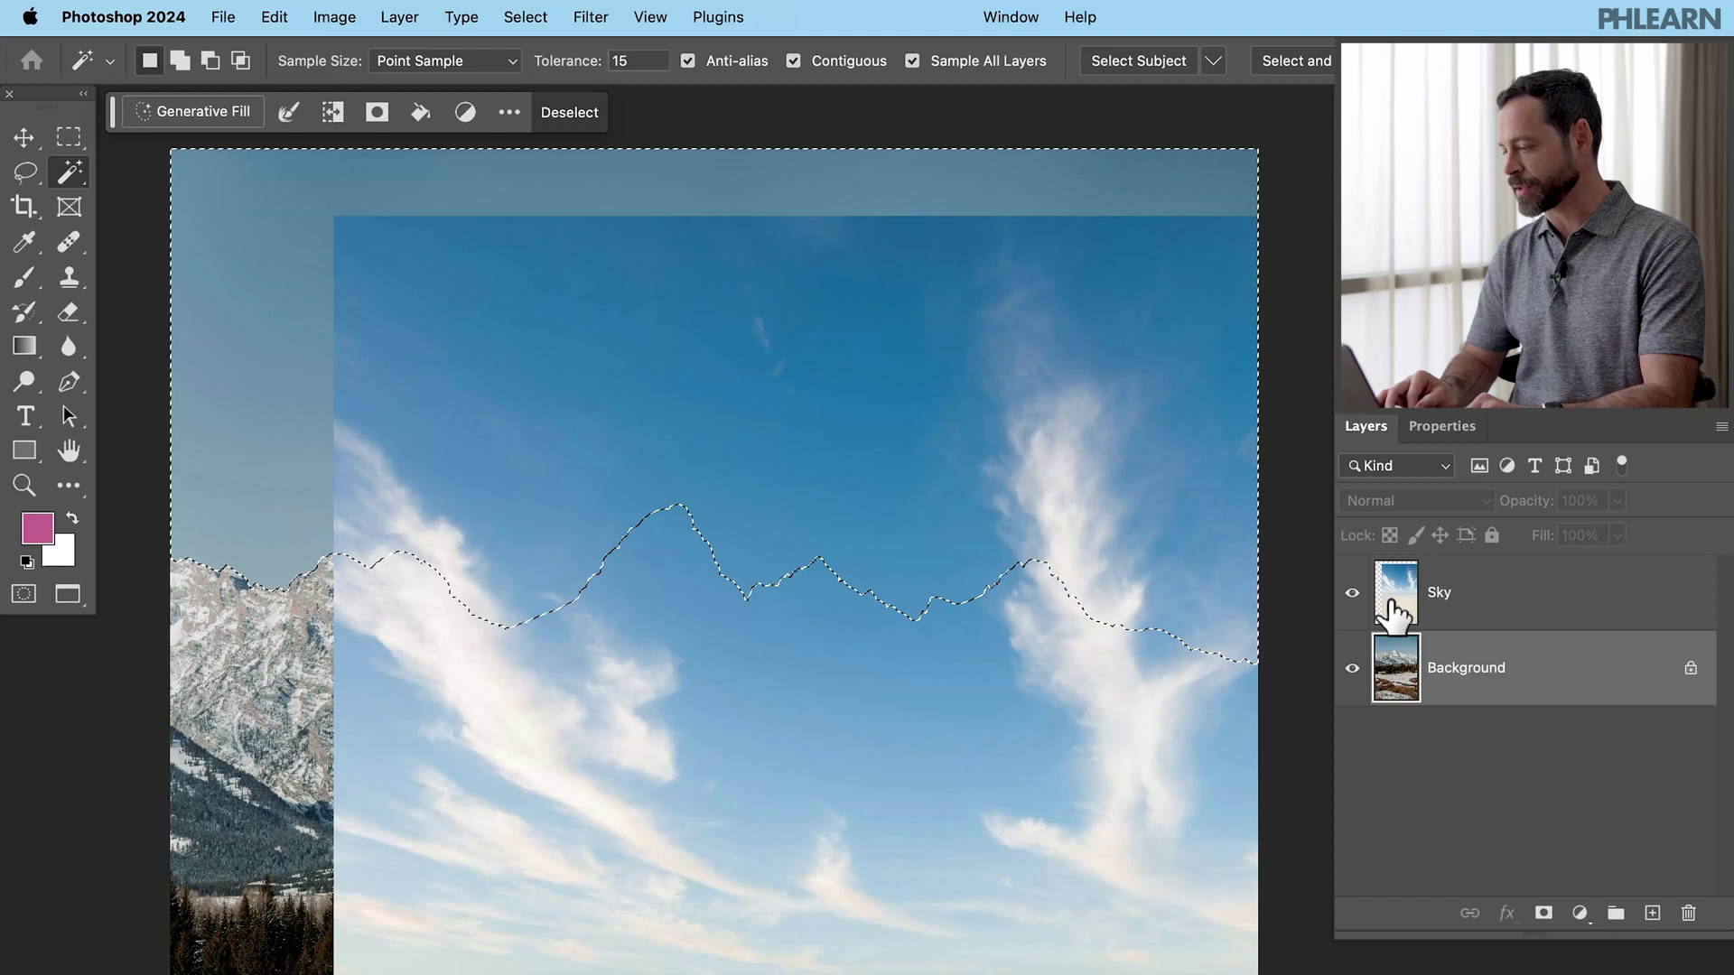
click(1429, 617)
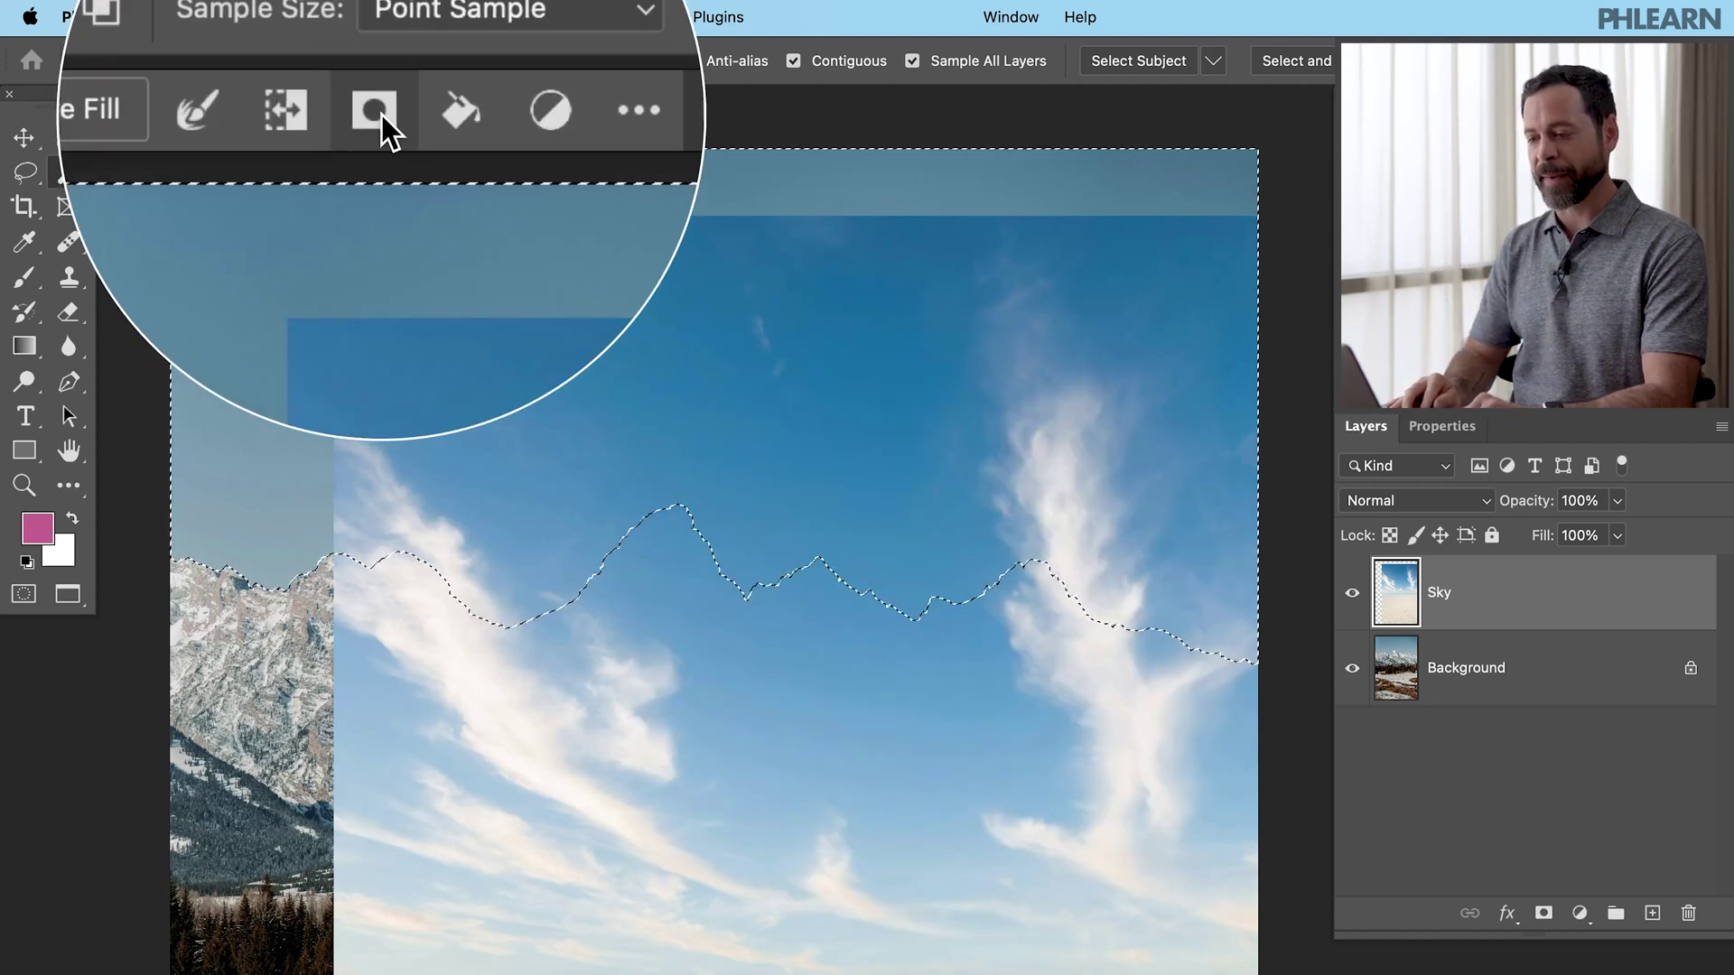
click(381, 115)
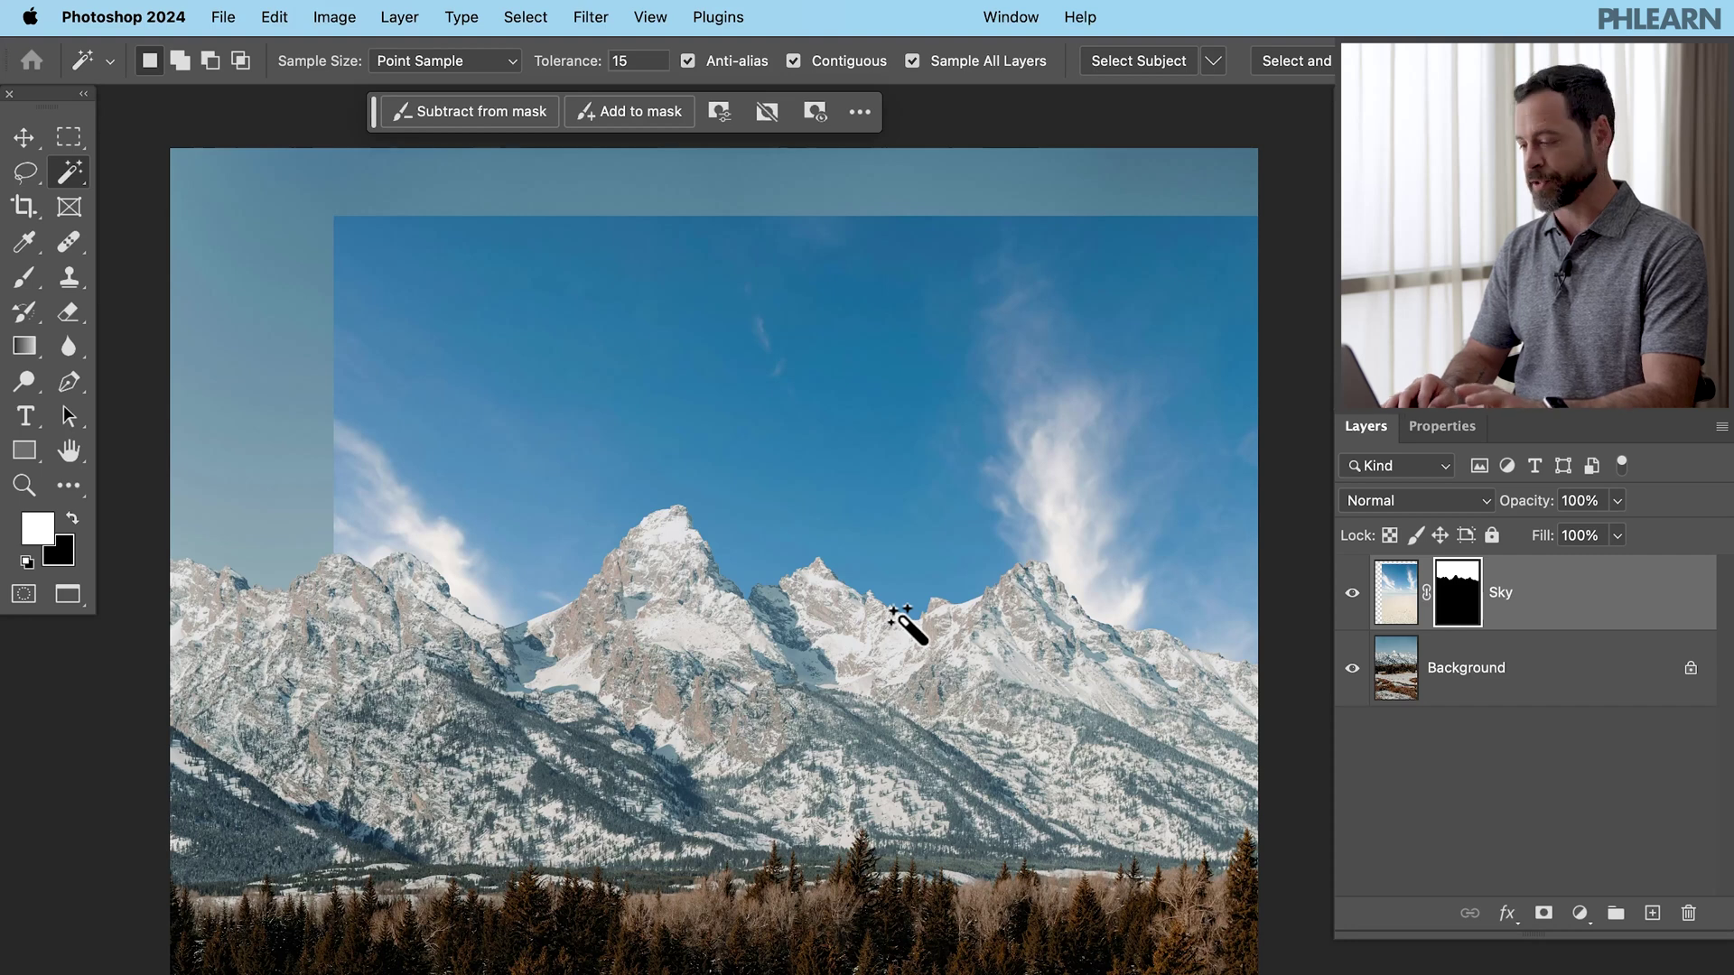
key(v)
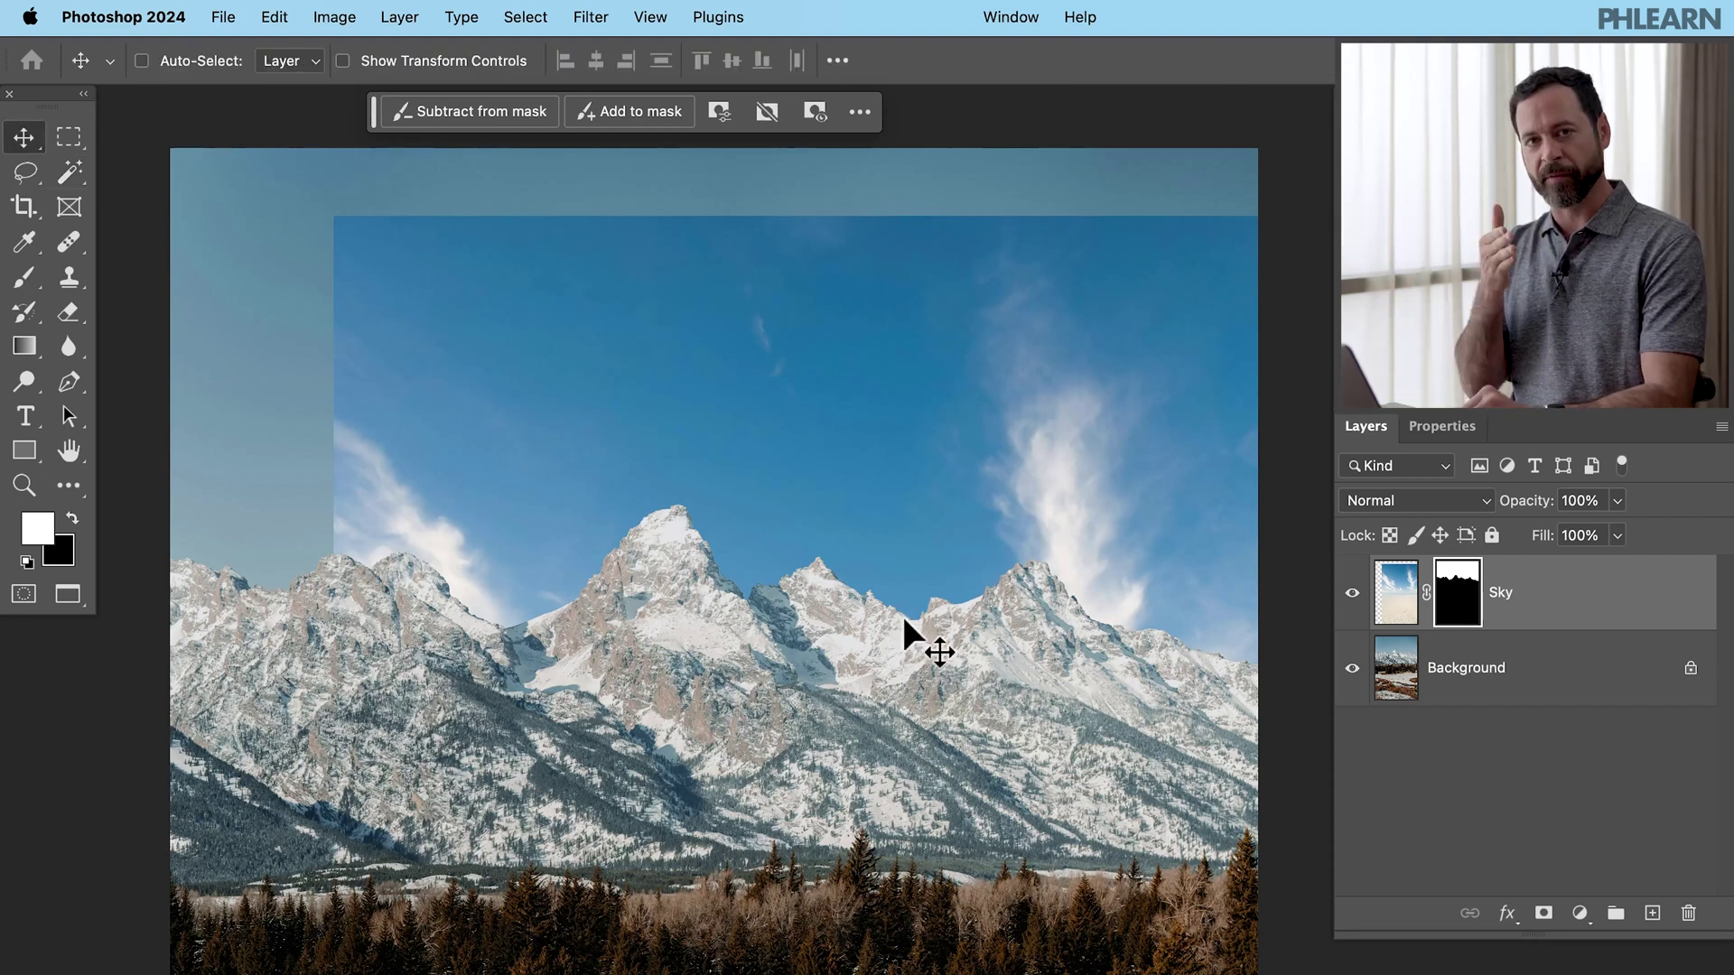
Target the Sky image thumbnail and move the clouds up so they clear the peaks.
click(1406, 621)
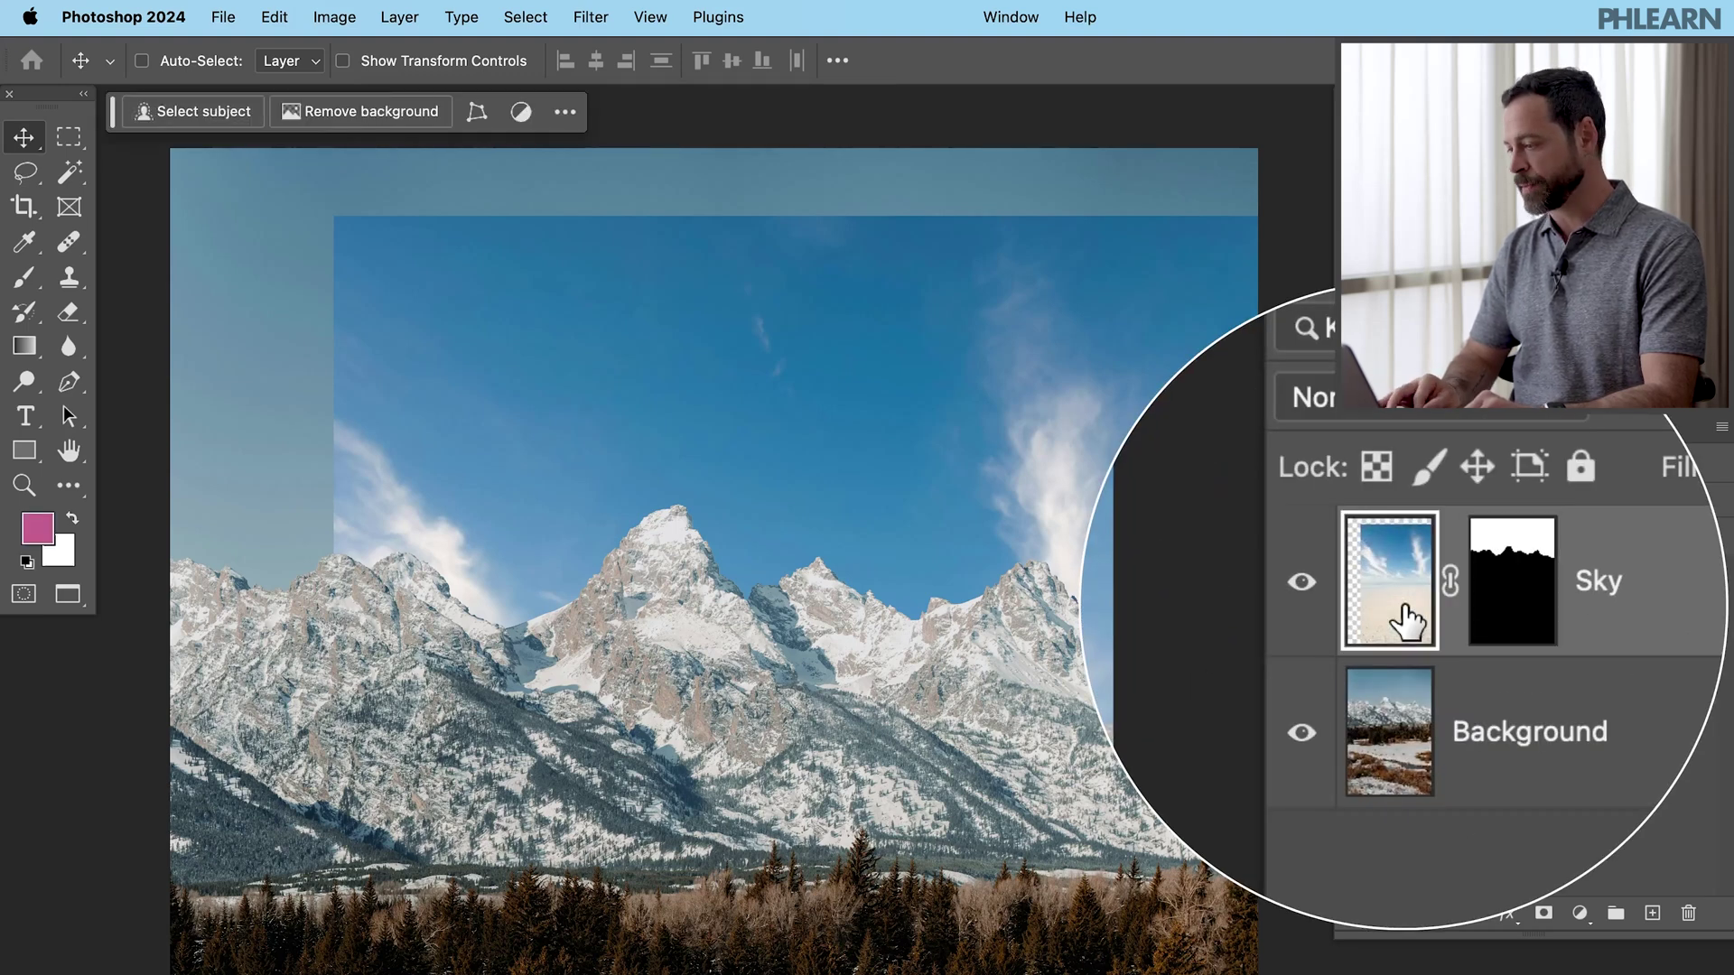
click(1492, 614)
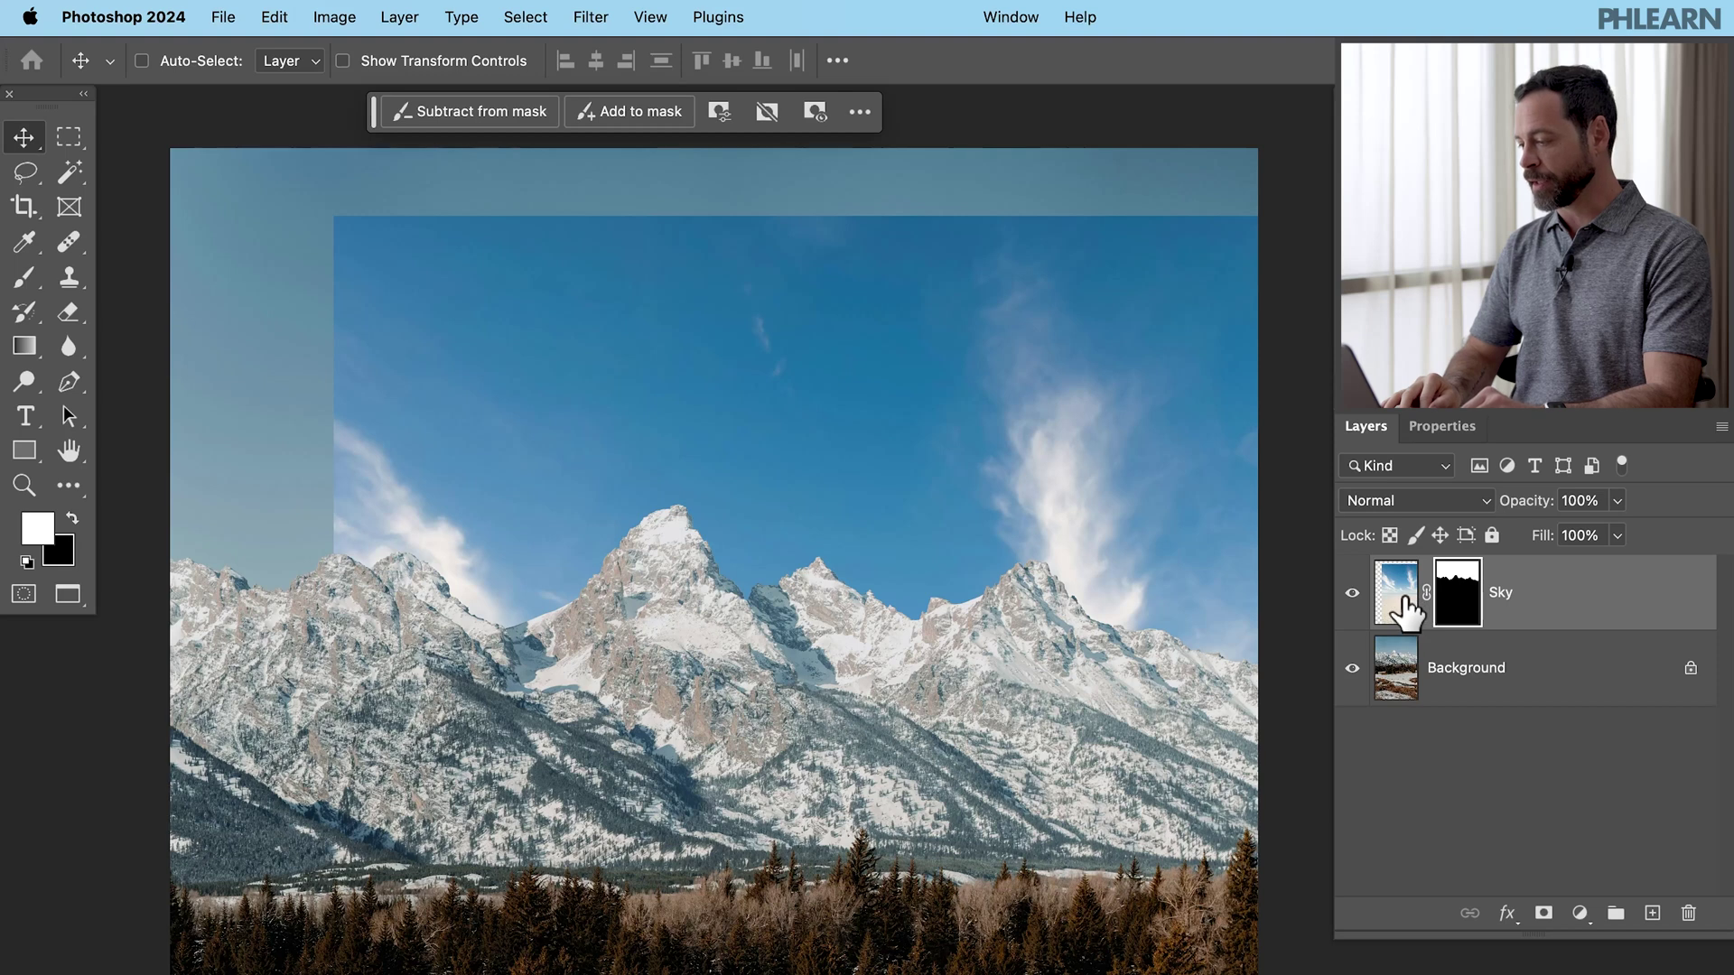
click(1395, 591)
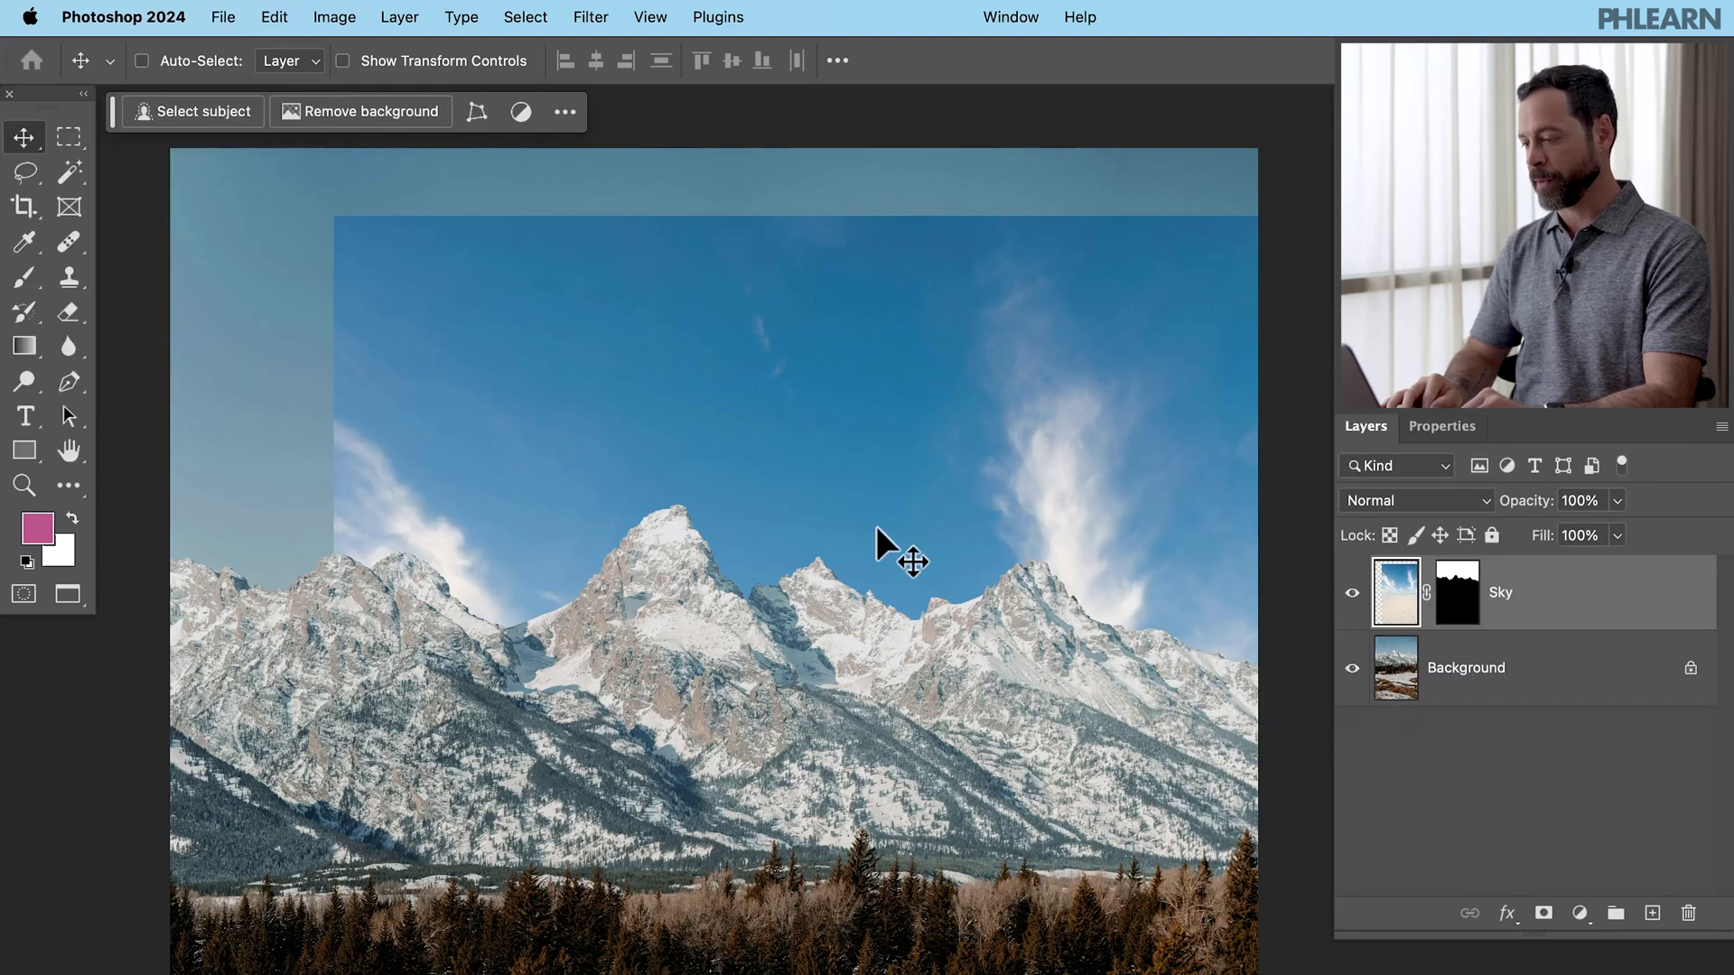
click(898, 511)
drag(897, 511, 849, 481)
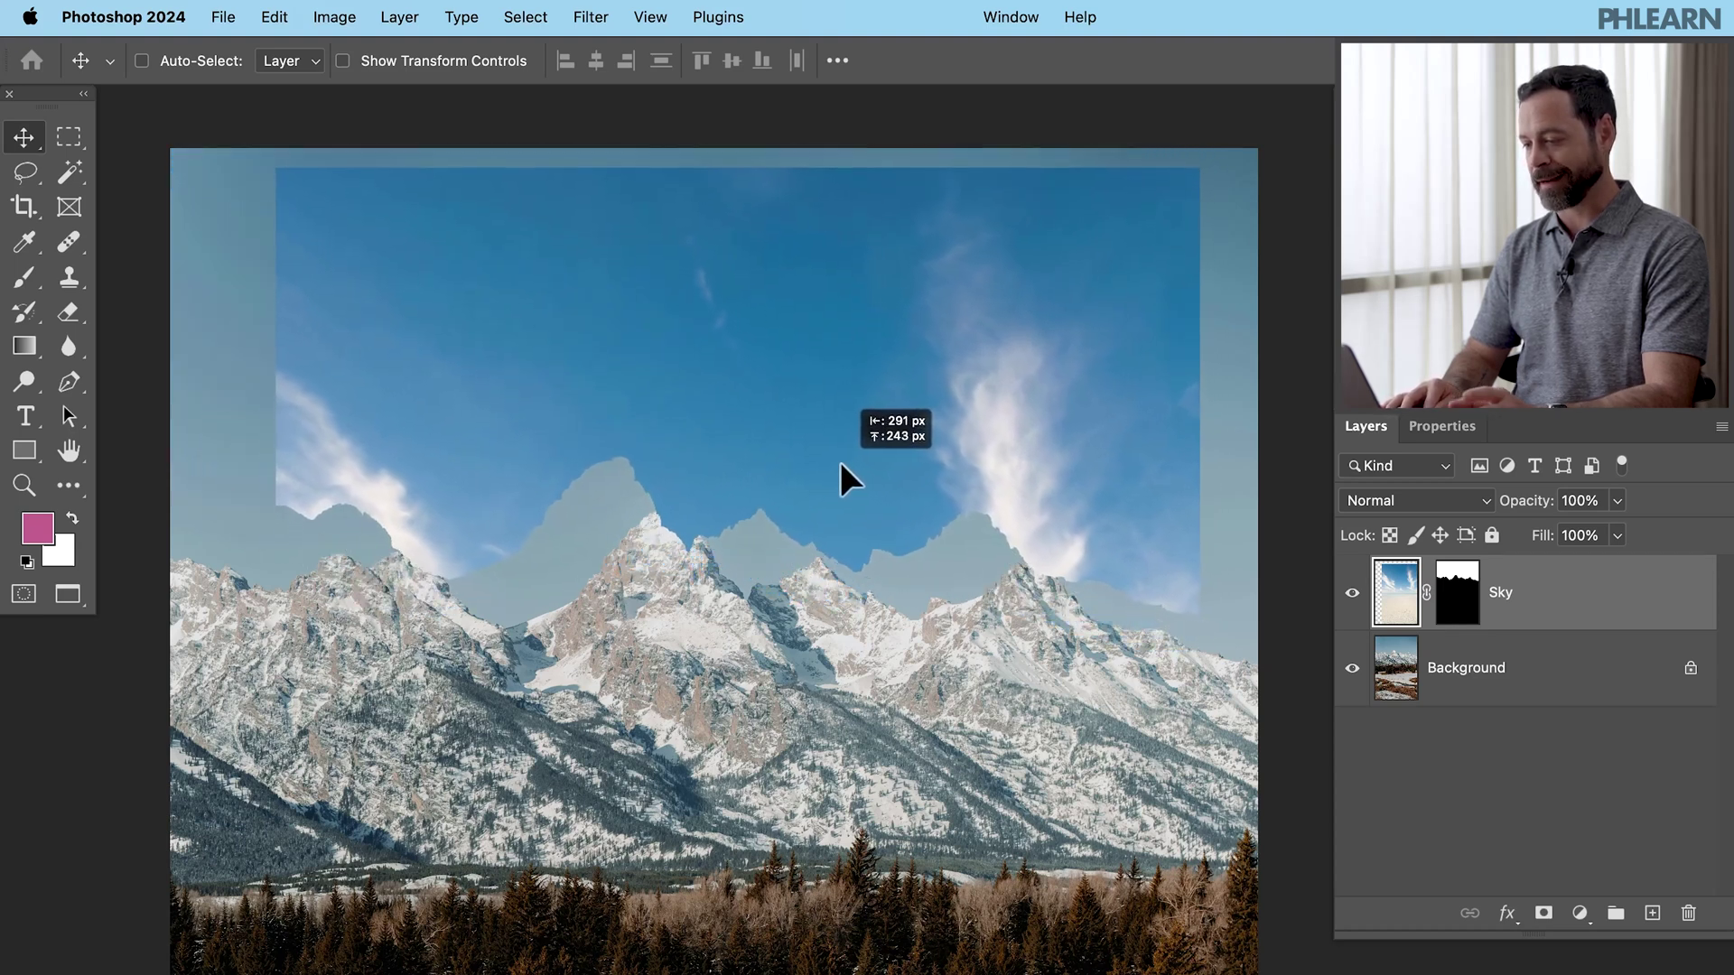
mouse_move(840, 462)
mouse_down()
mouse_move(782, 454)
mouse_move(799, 477)
mouse_move(866, 457)
mouse_move(811, 430)
mouse_move(792, 448)
mouse_move(831, 457)
mouse_up()
key(super+z)
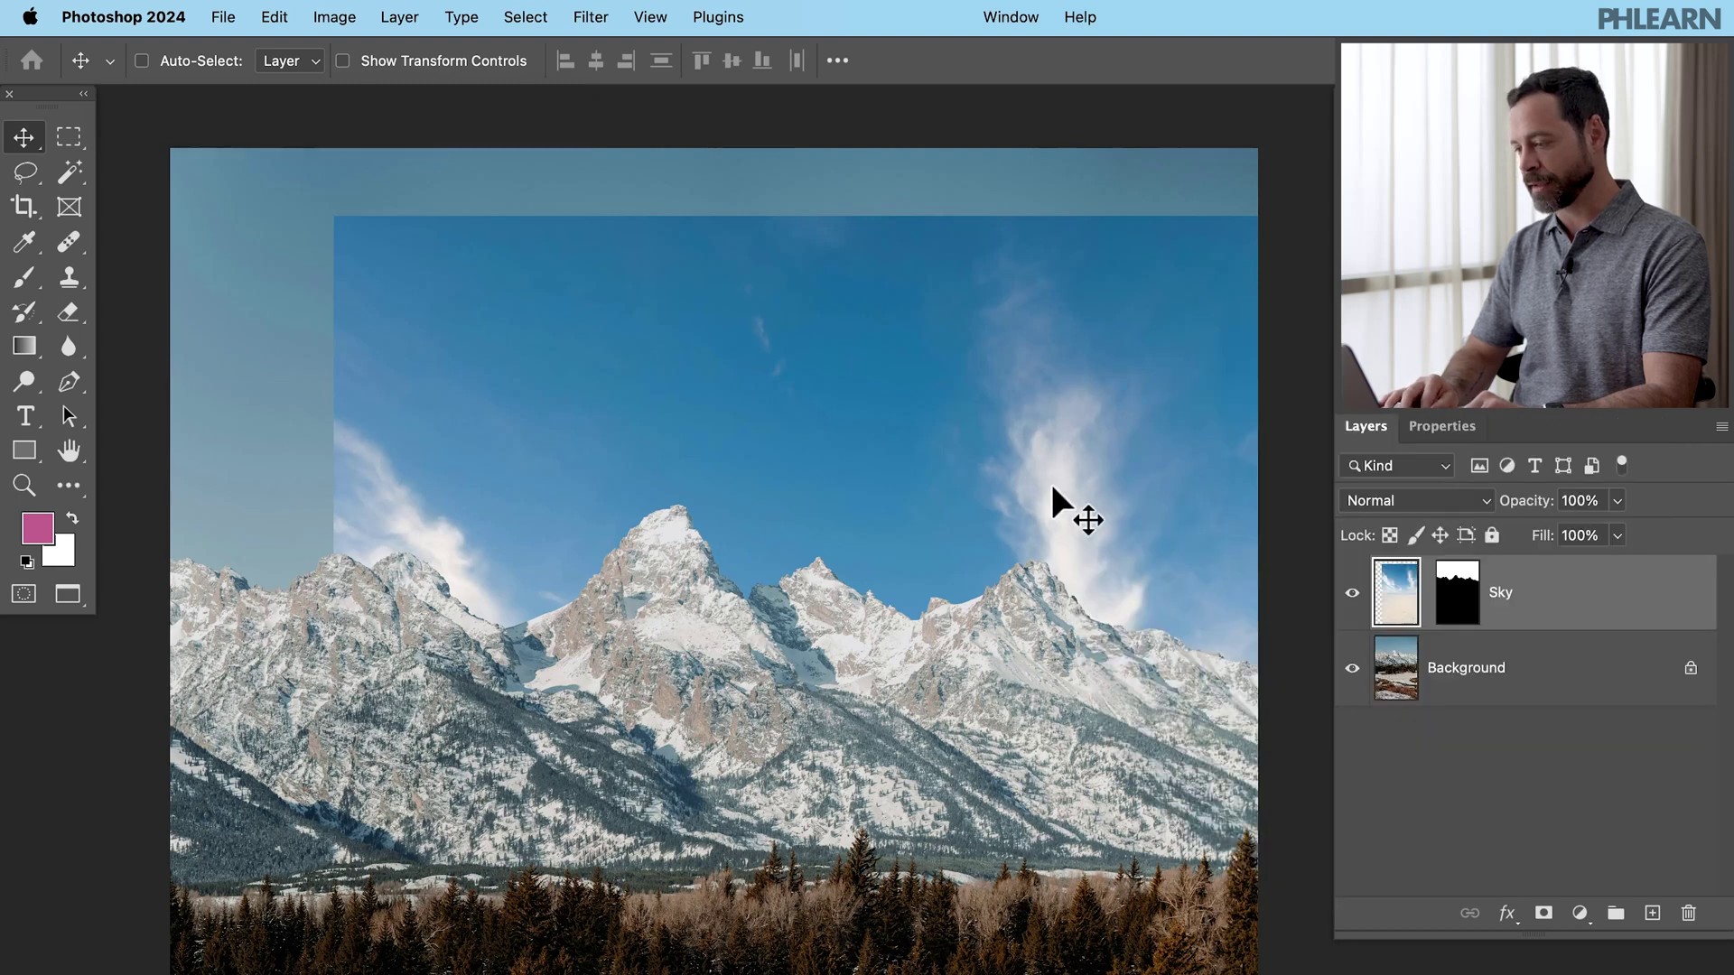
drag(1053, 488, 824, 323)
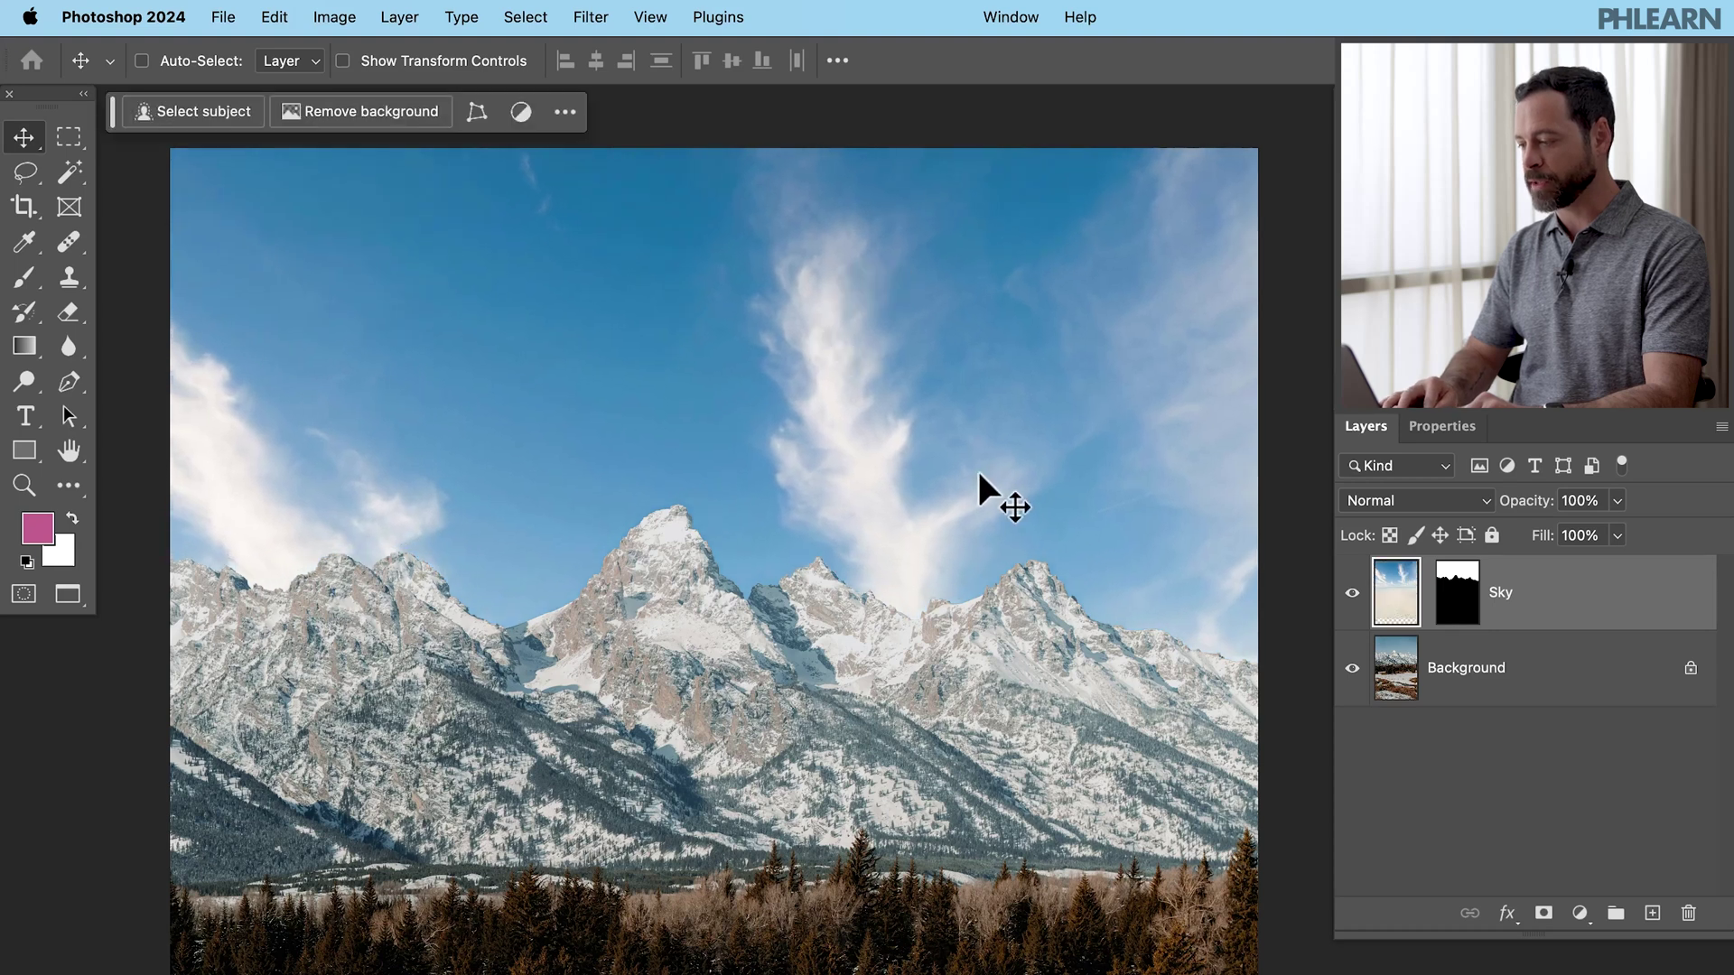
drag(964, 505, 989, 361)
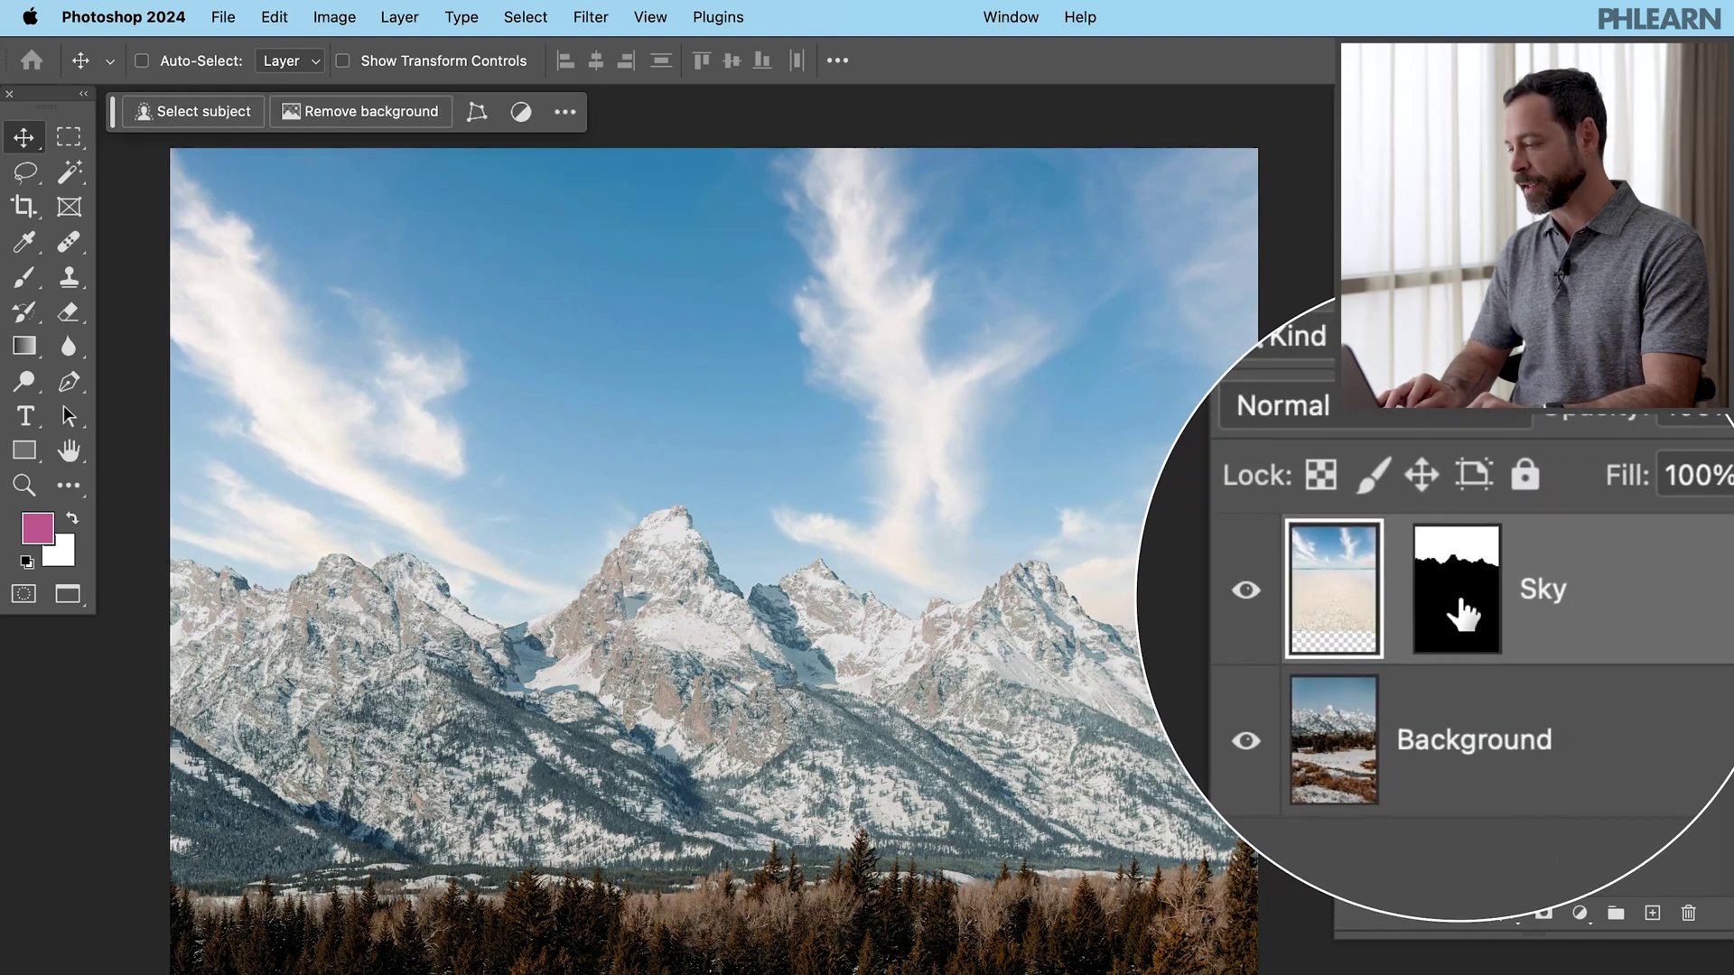
Undo a trial mask move and relink the Sky image with its mask.
click(1461, 615)
drag(1119, 542, 1033, 528)
key(super+z)
key(super+z)
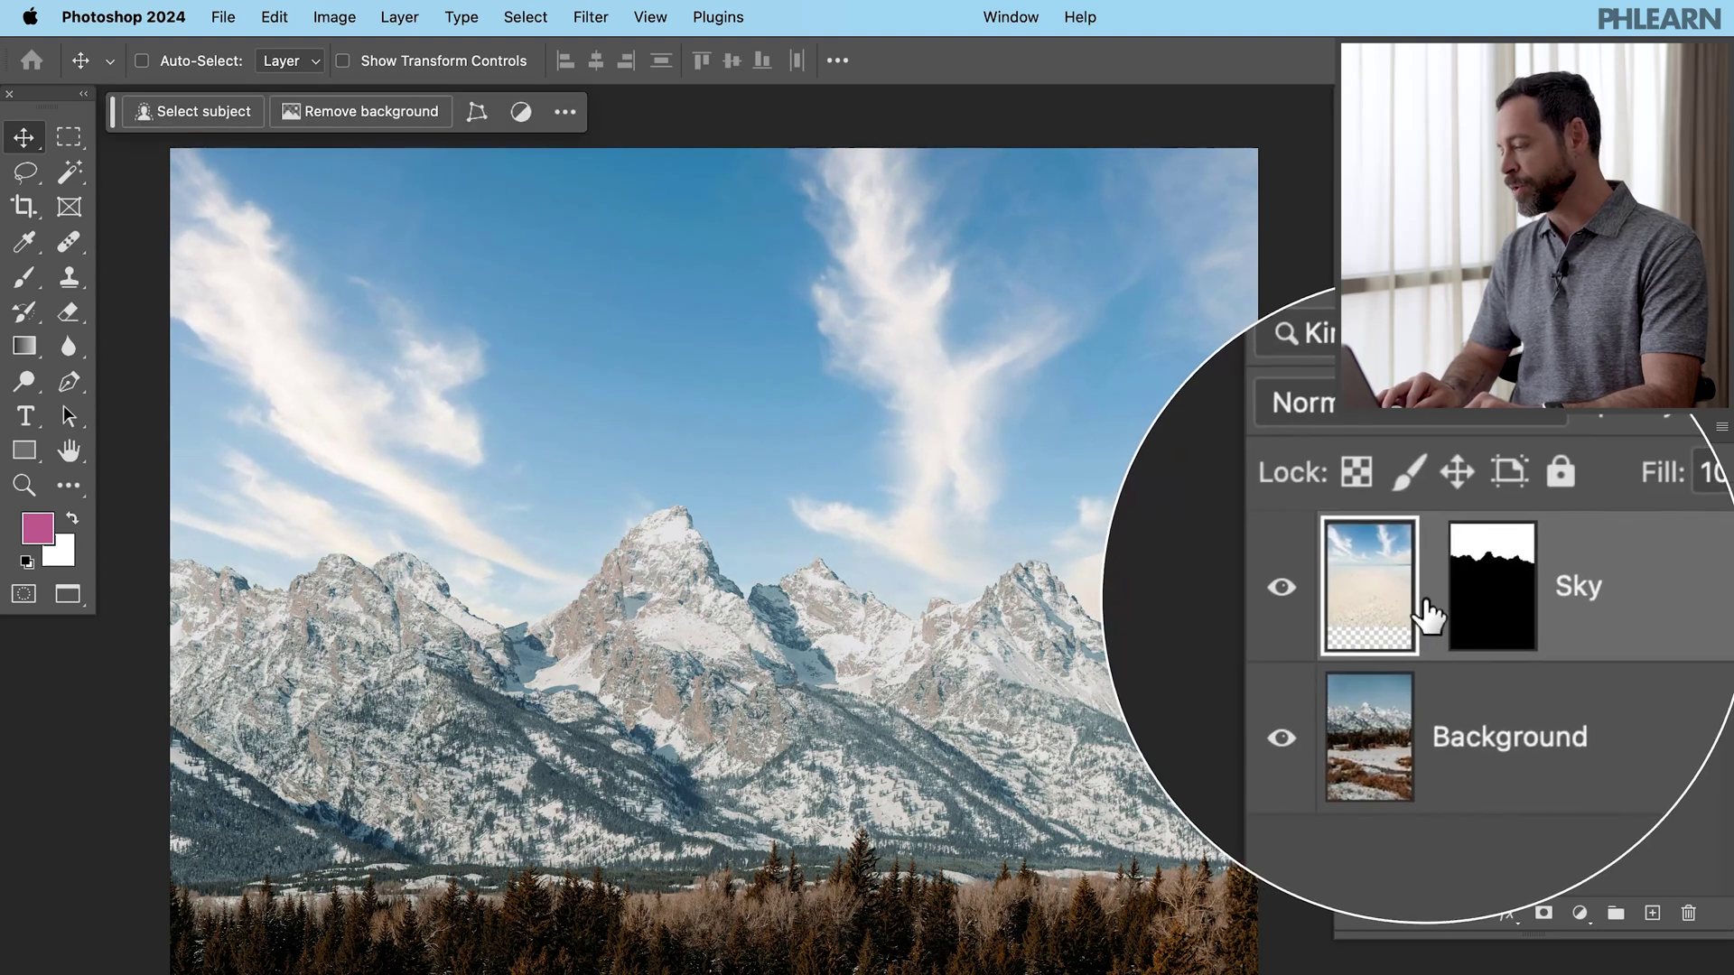
click(1425, 596)
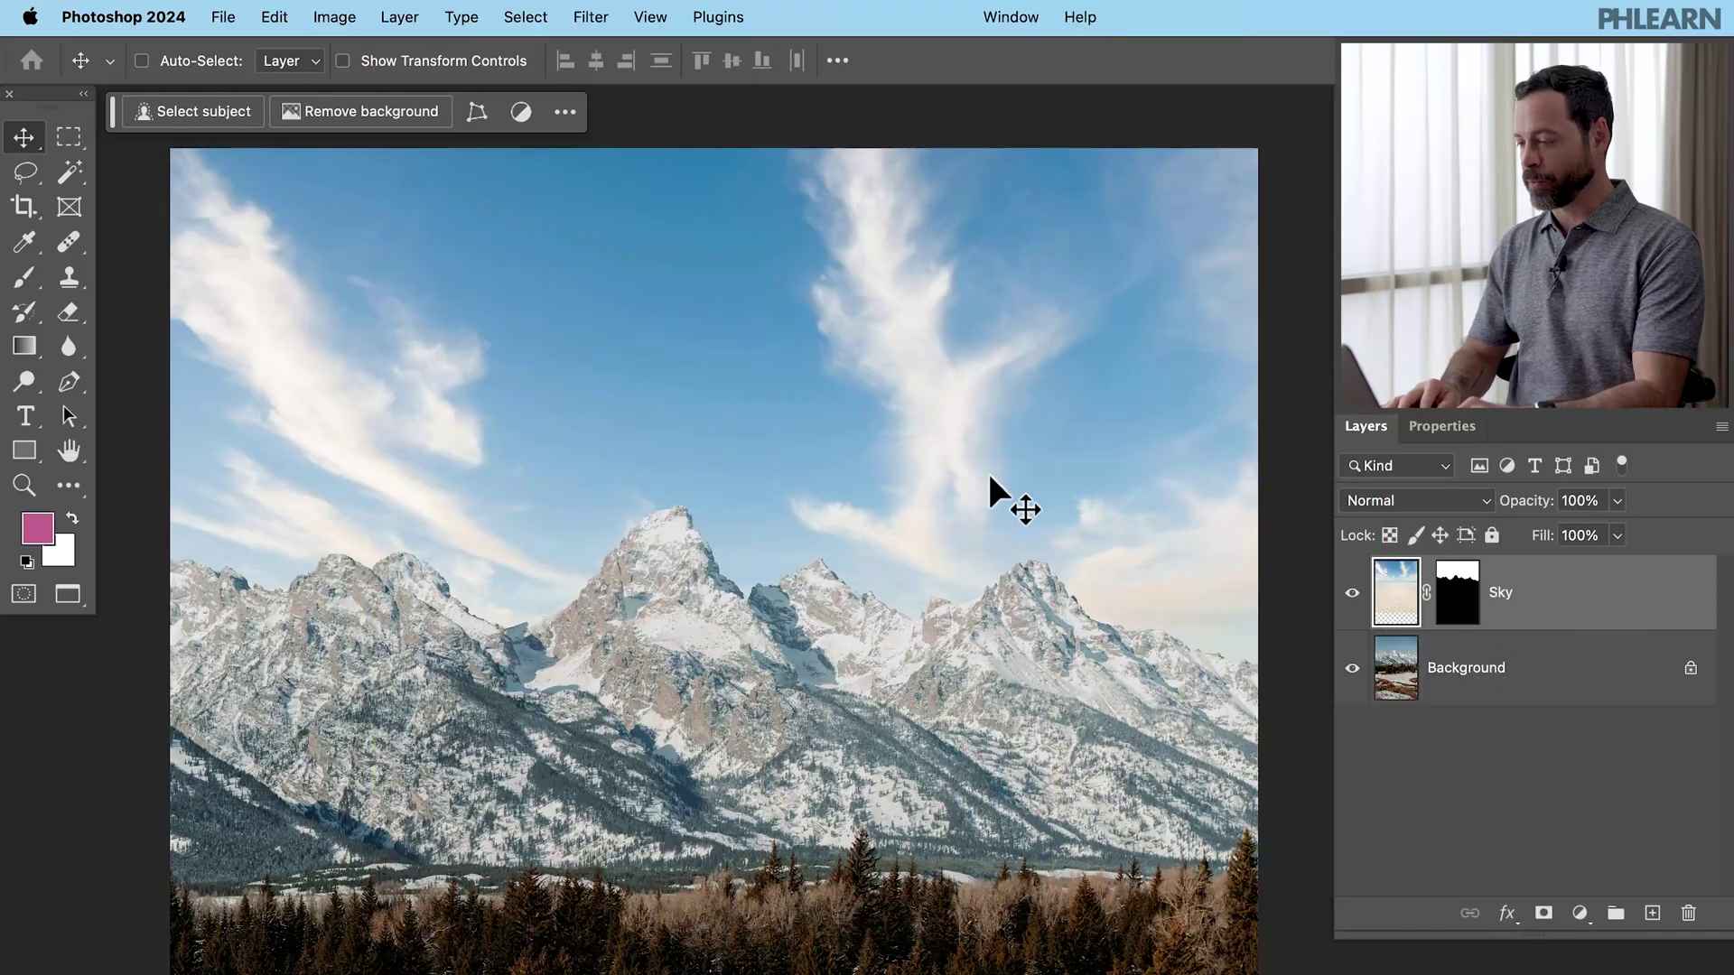
Pan to view the whole landscape, then open the Sky layer's Layer Style dialog.
scroll(983, 430, down, 2)
scroll(983, 430, down, 5)
scroll(983, 431, right, 5)
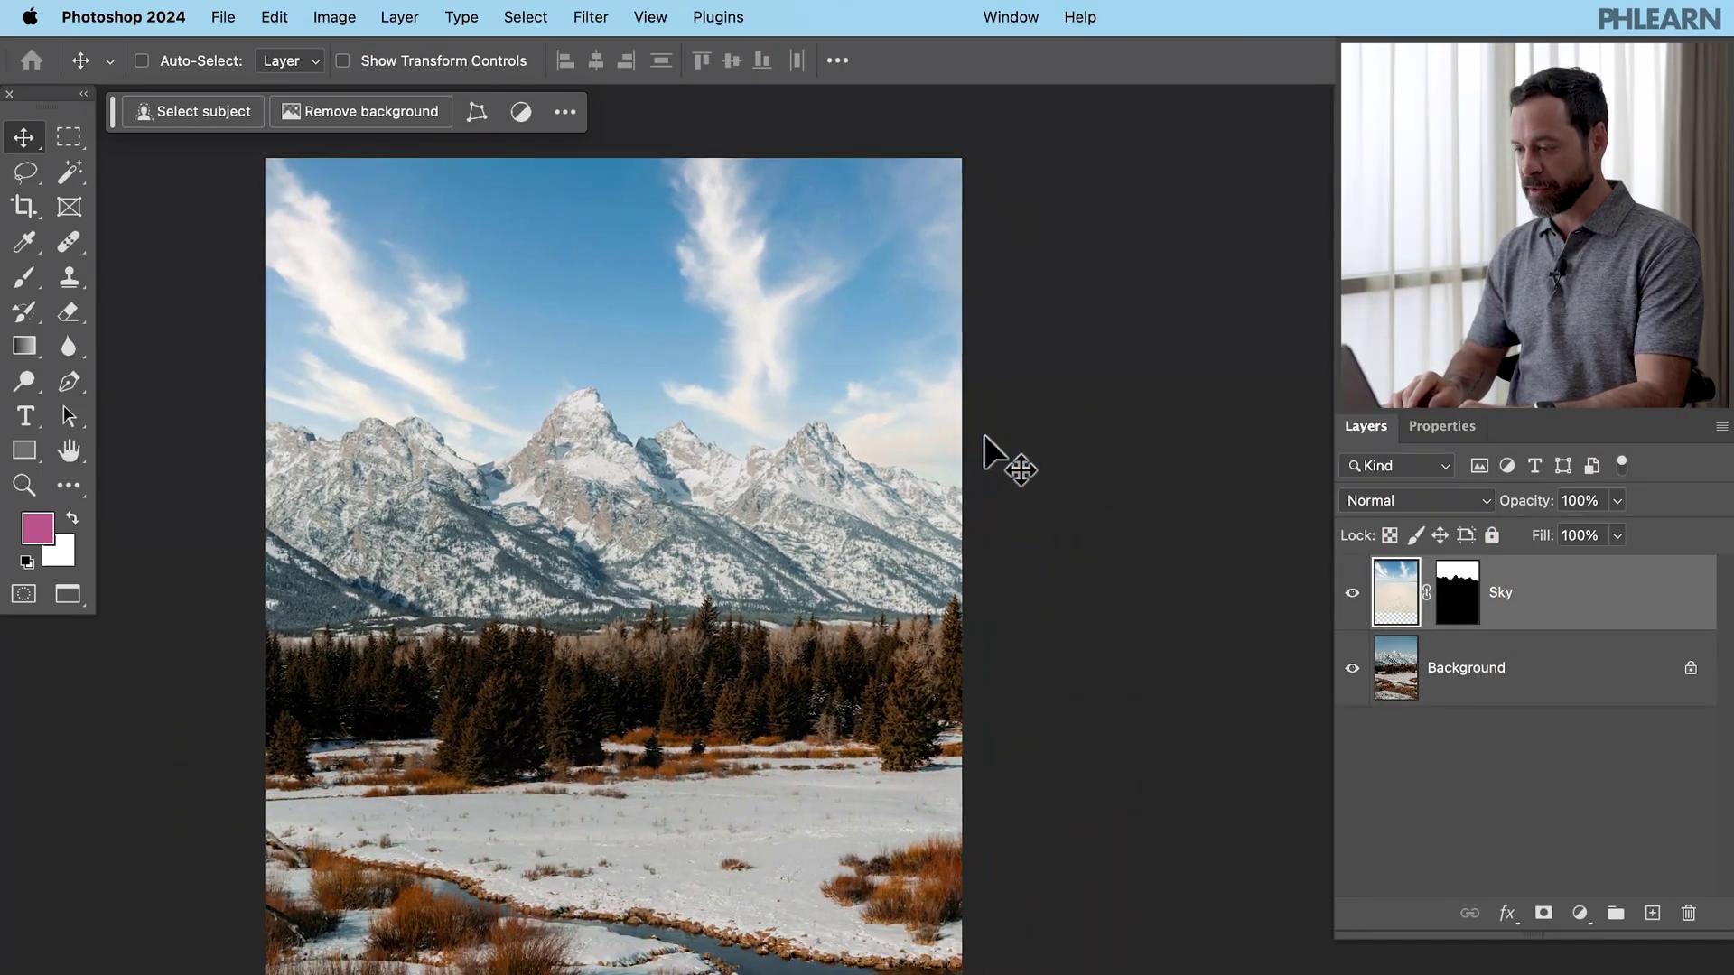
scroll(985, 436, right, 2)
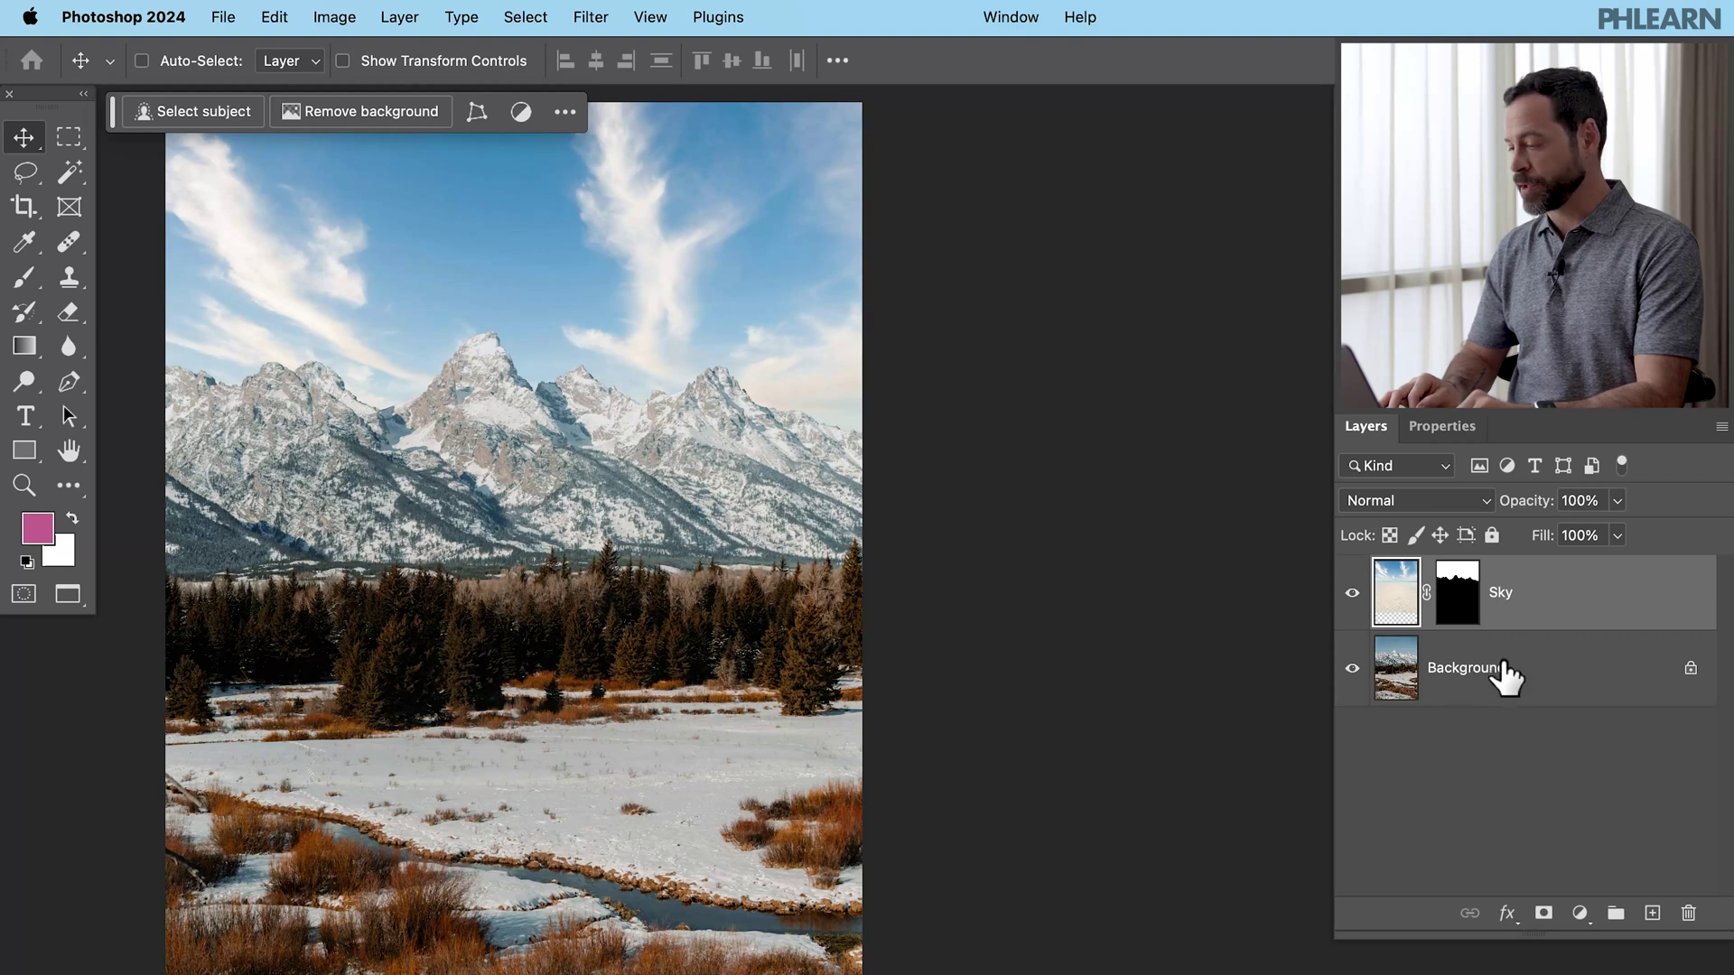
double_click(1552, 618)
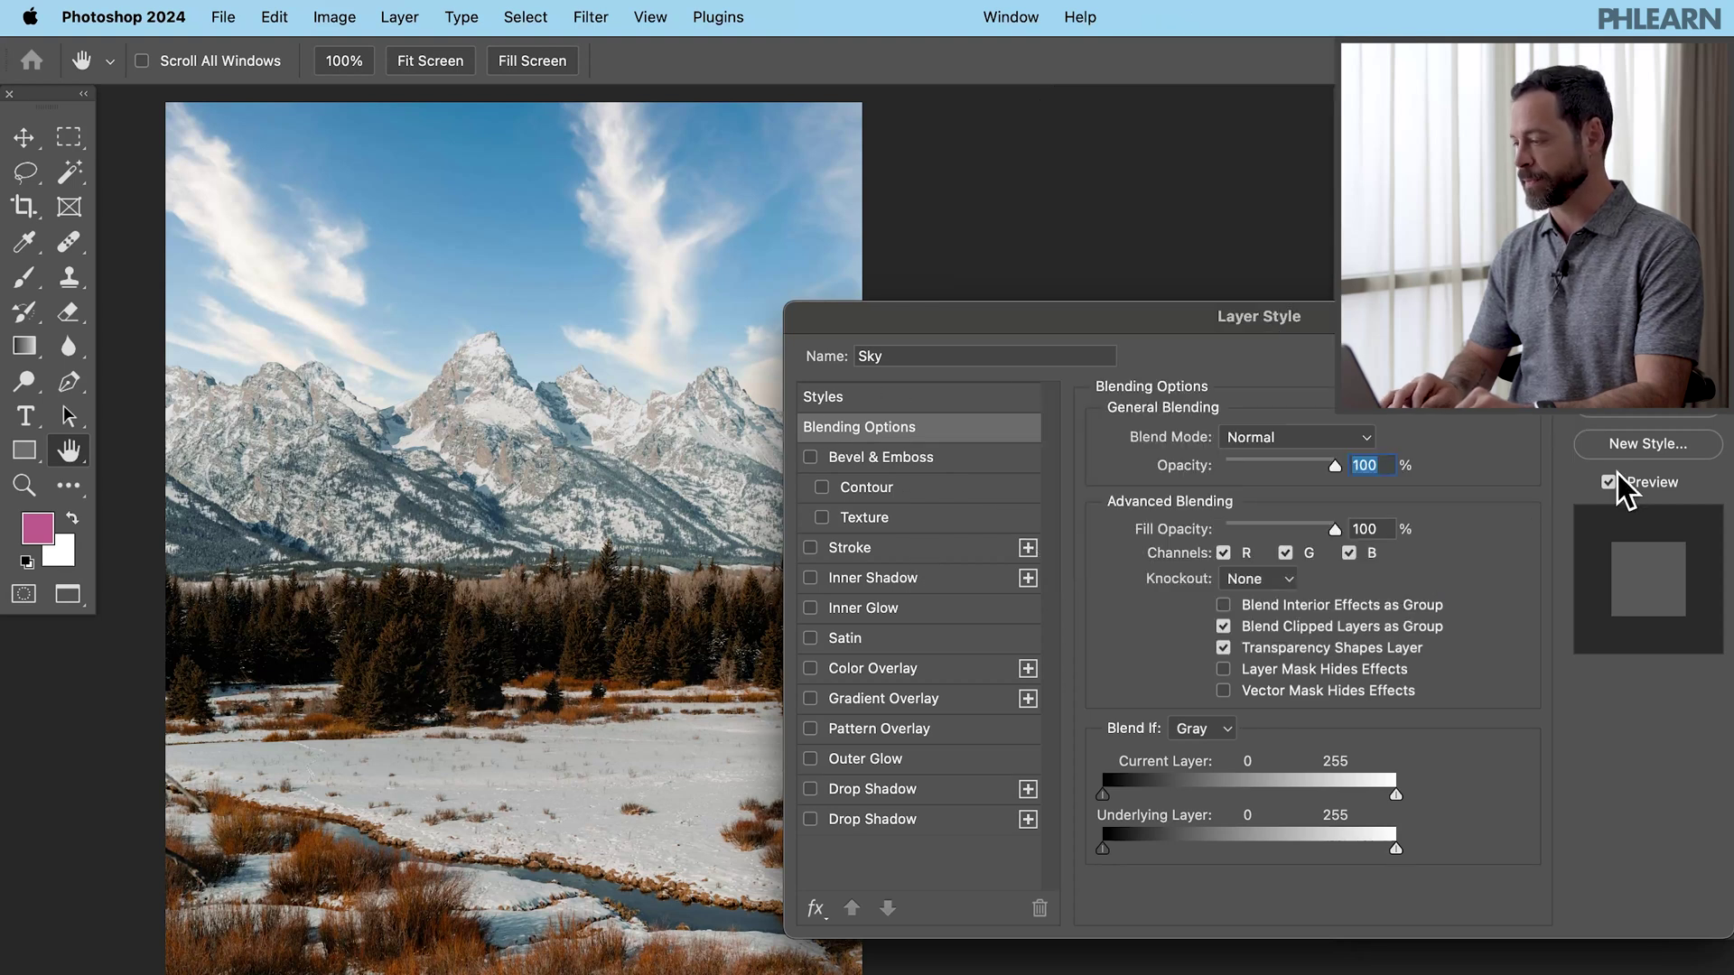
Close Layer Style and reopen the Sky layer's Blending Options from the fx menu.
click(1650, 414)
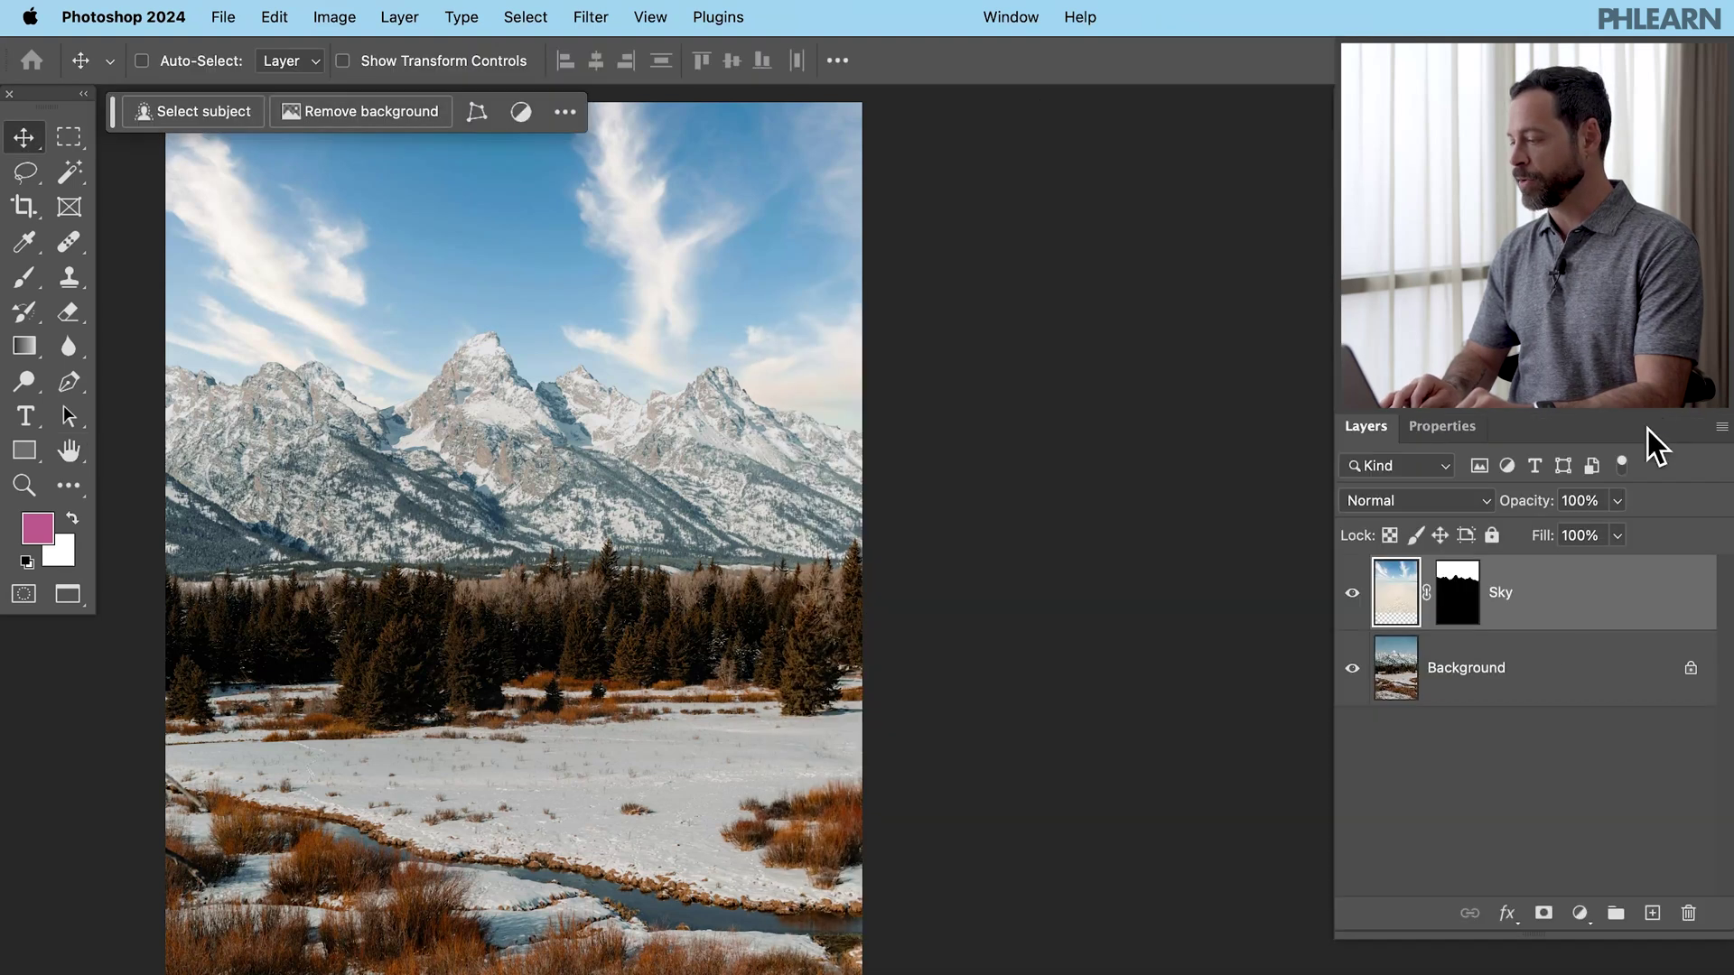
click(1506, 913)
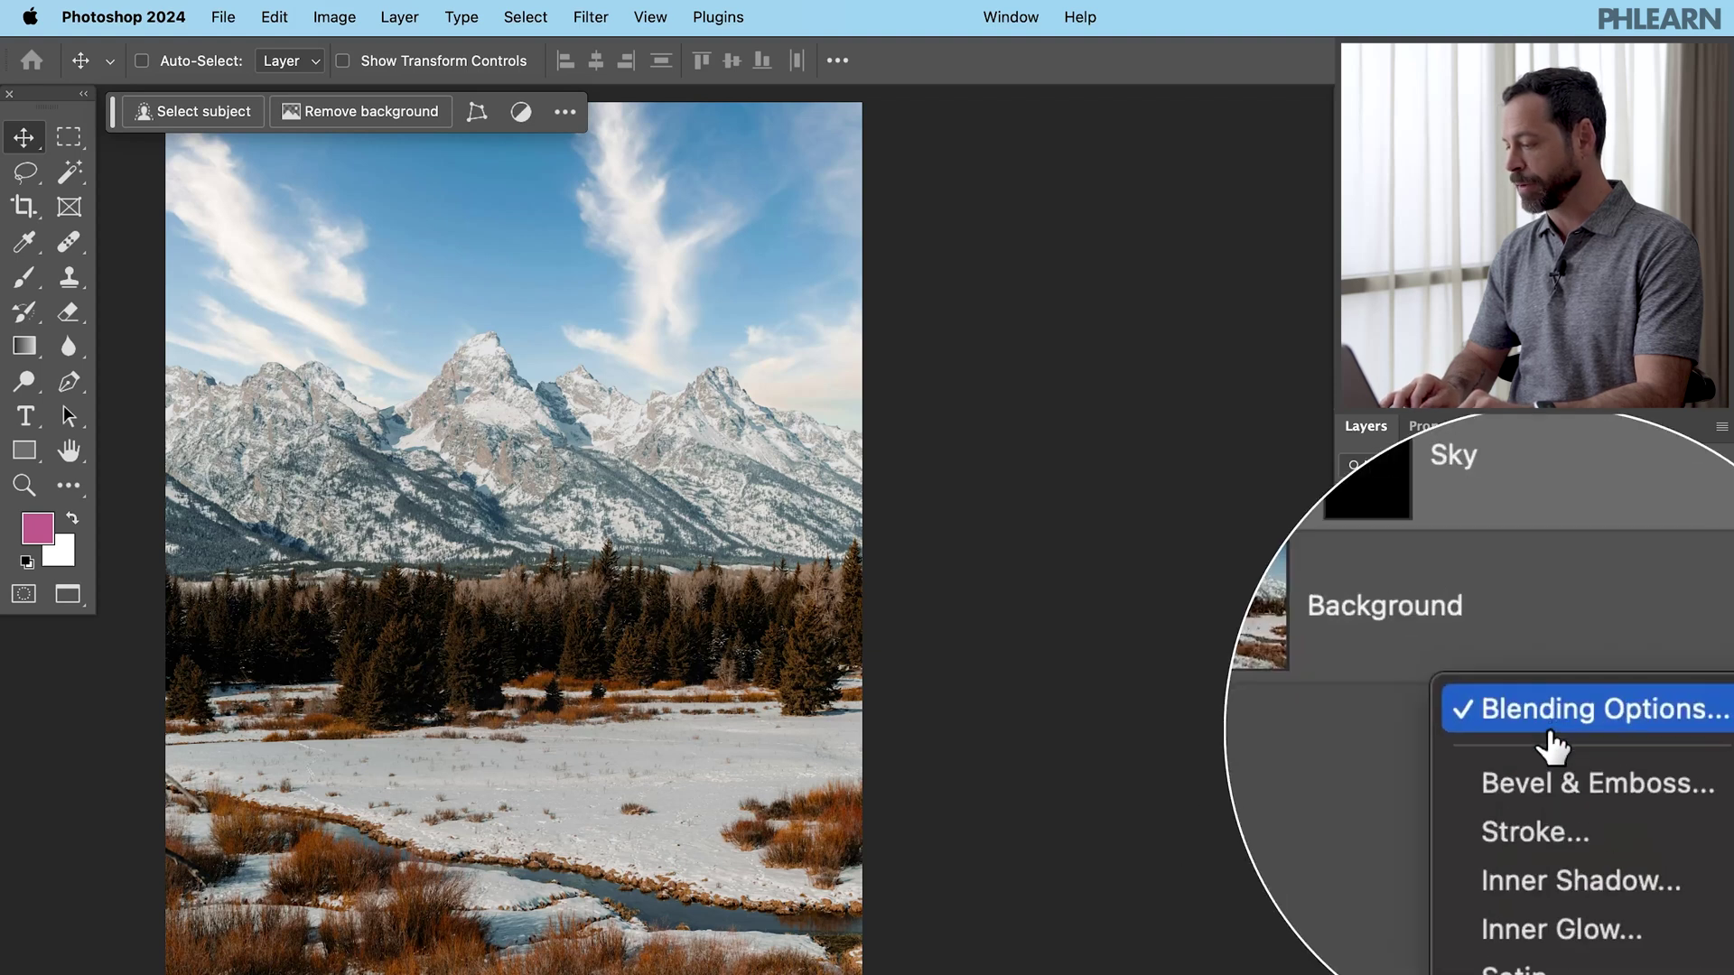
click(1550, 734)
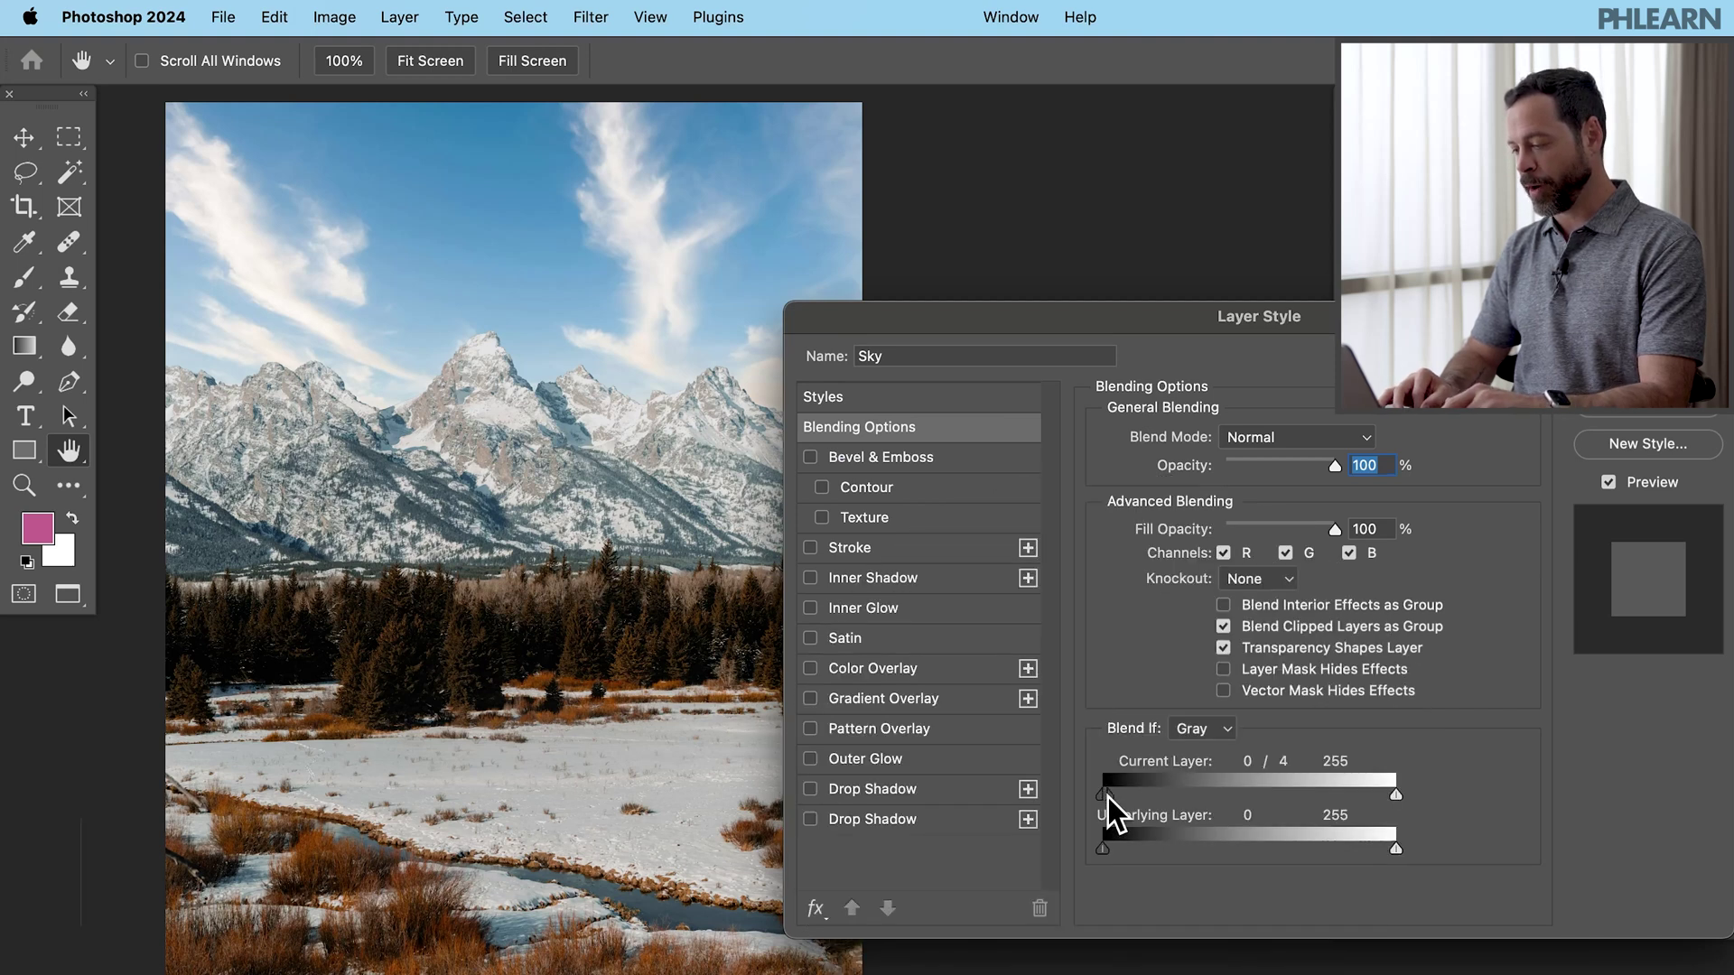
Split the Current Layer black point in Blend If to 68/255 and apply it.
drag(1108, 798, 1113, 798)
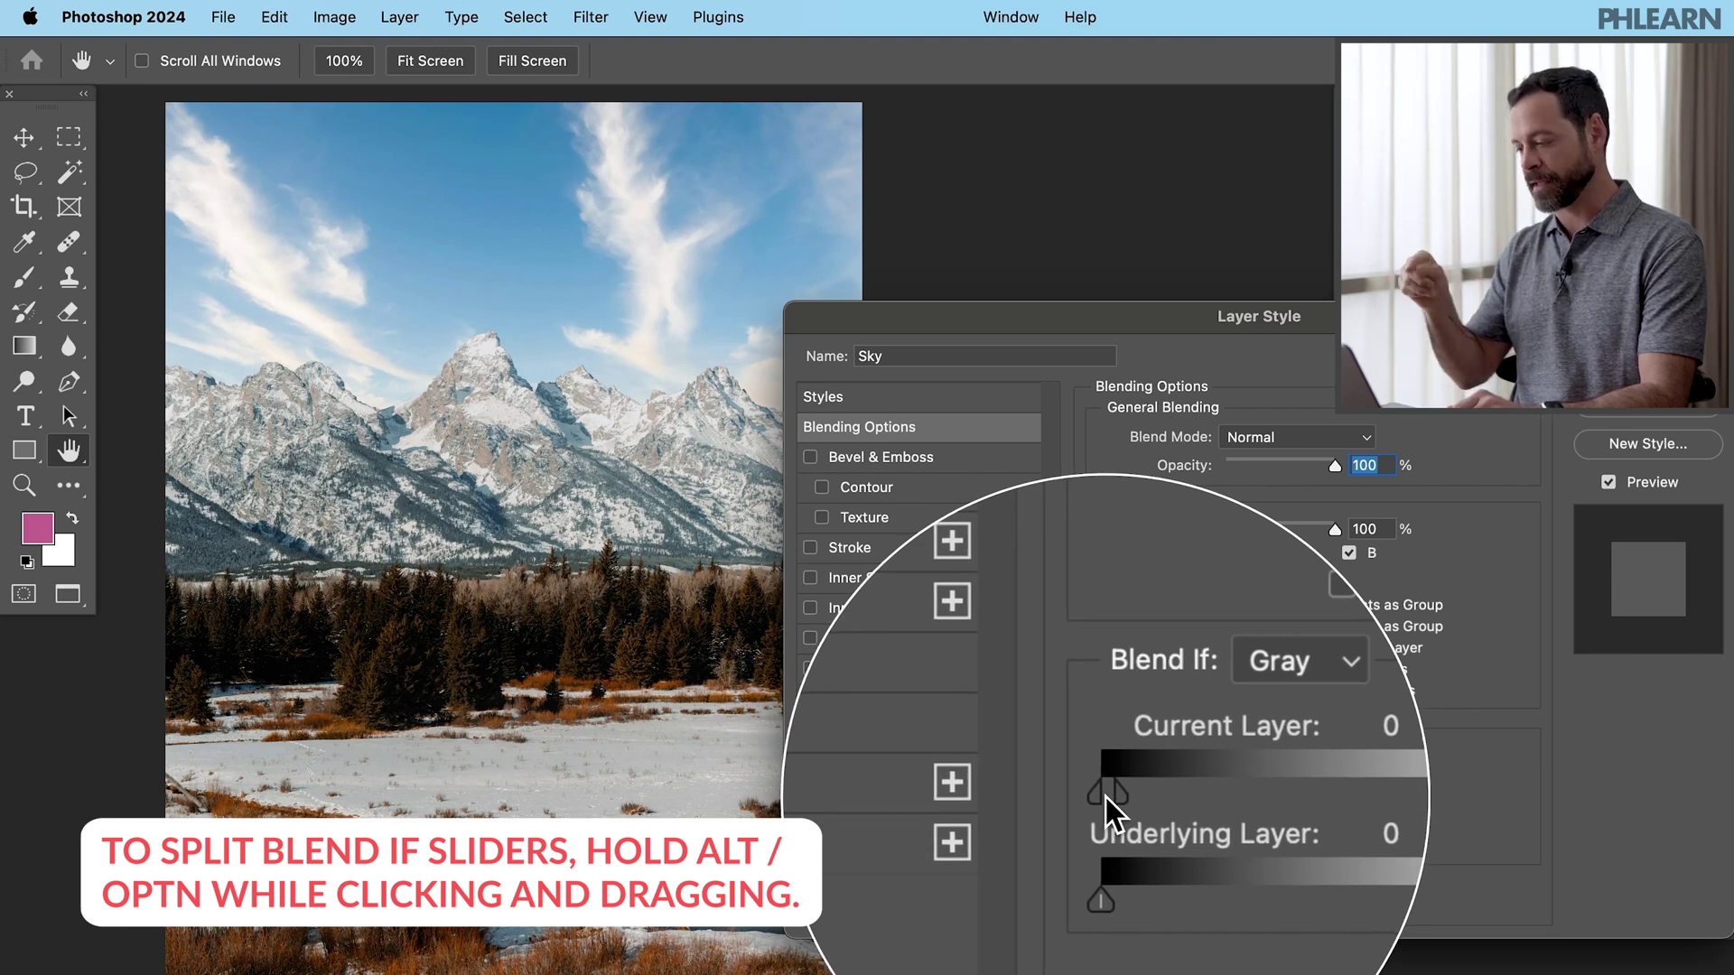
drag(1114, 799, 1259, 799)
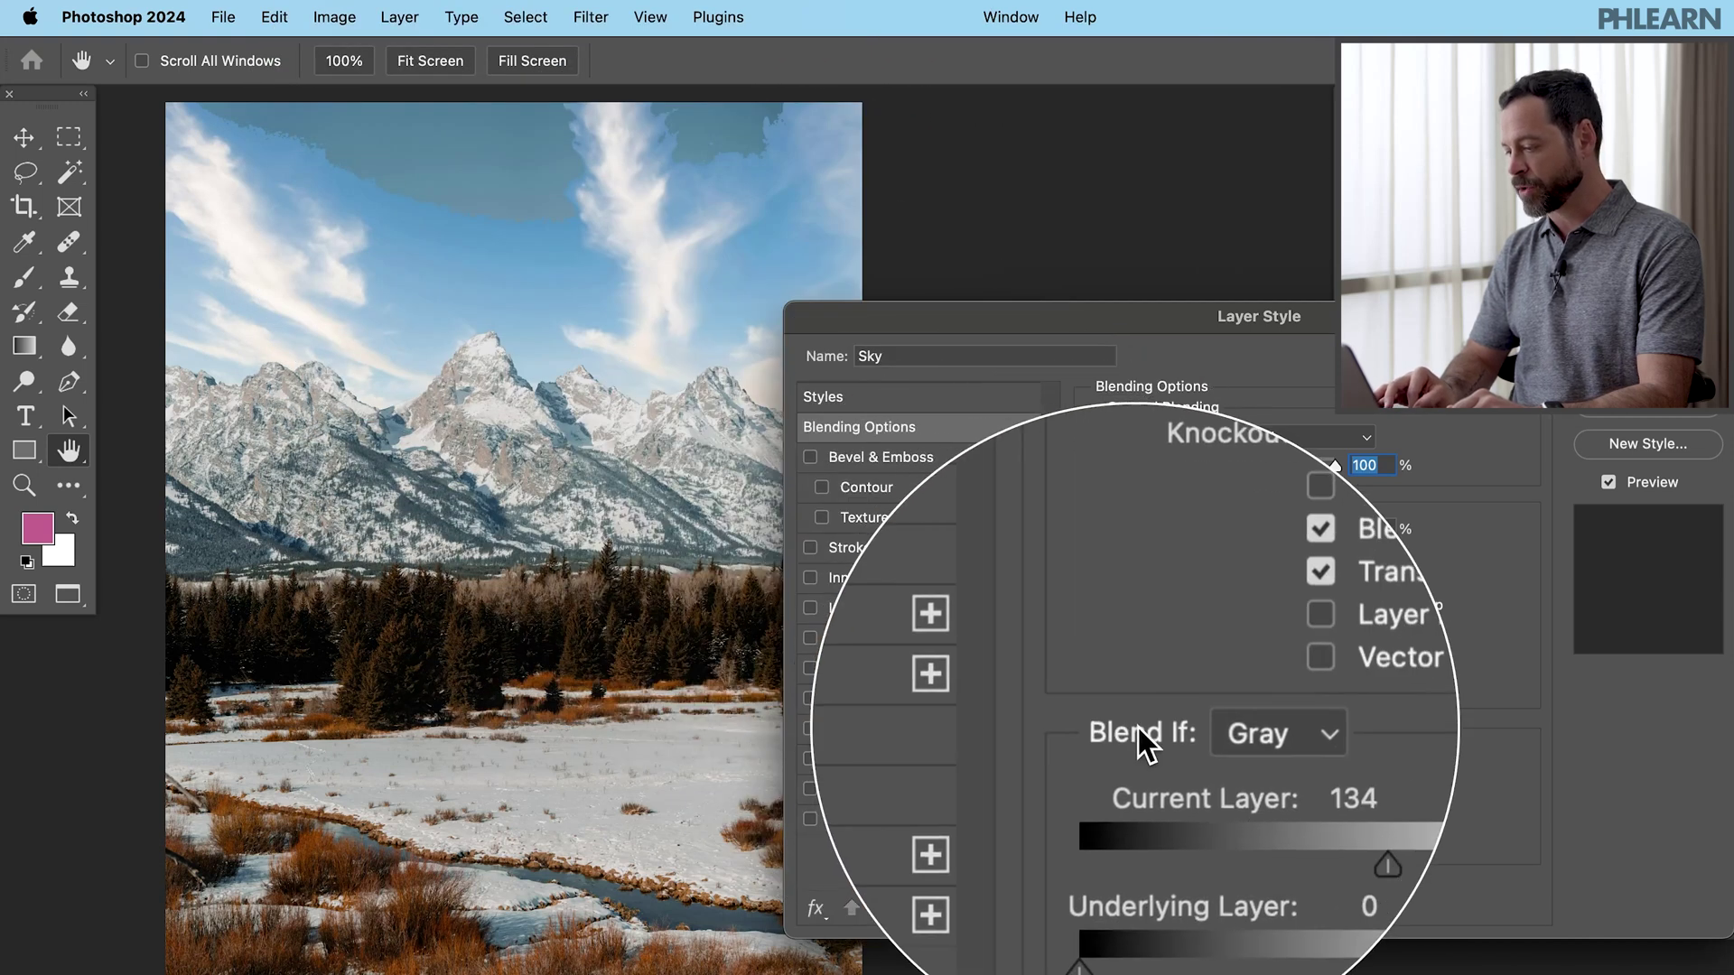
drag(1249, 794, 1104, 794)
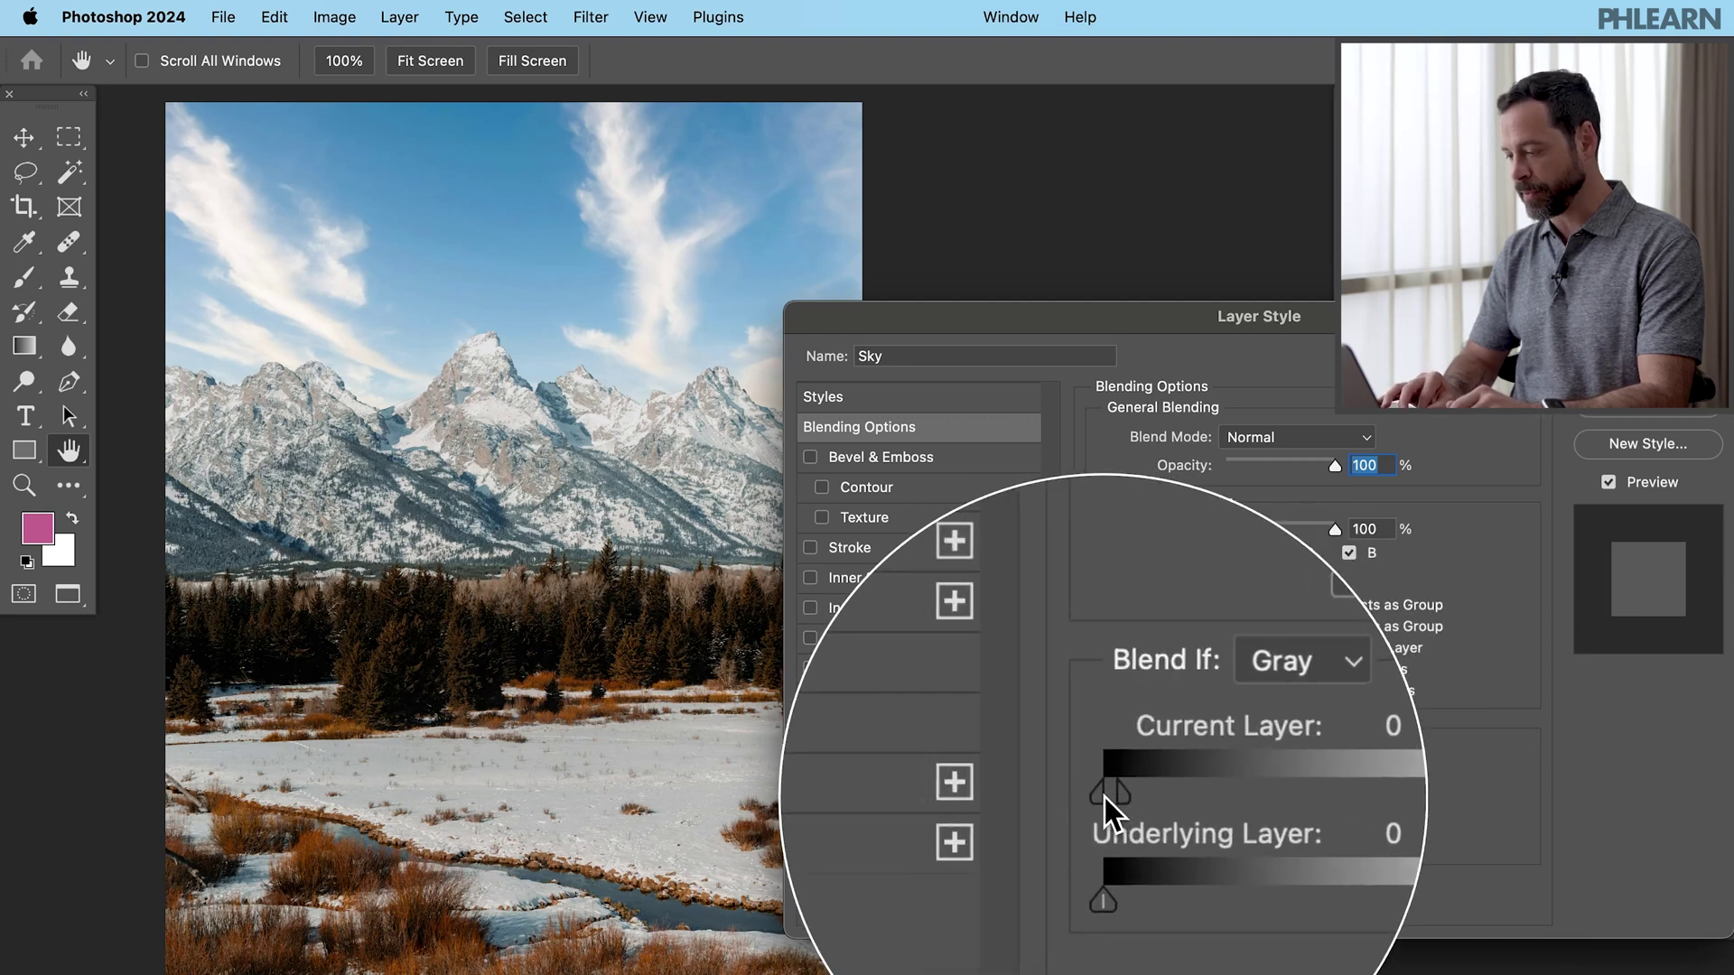
drag(1114, 798, 1470, 758)
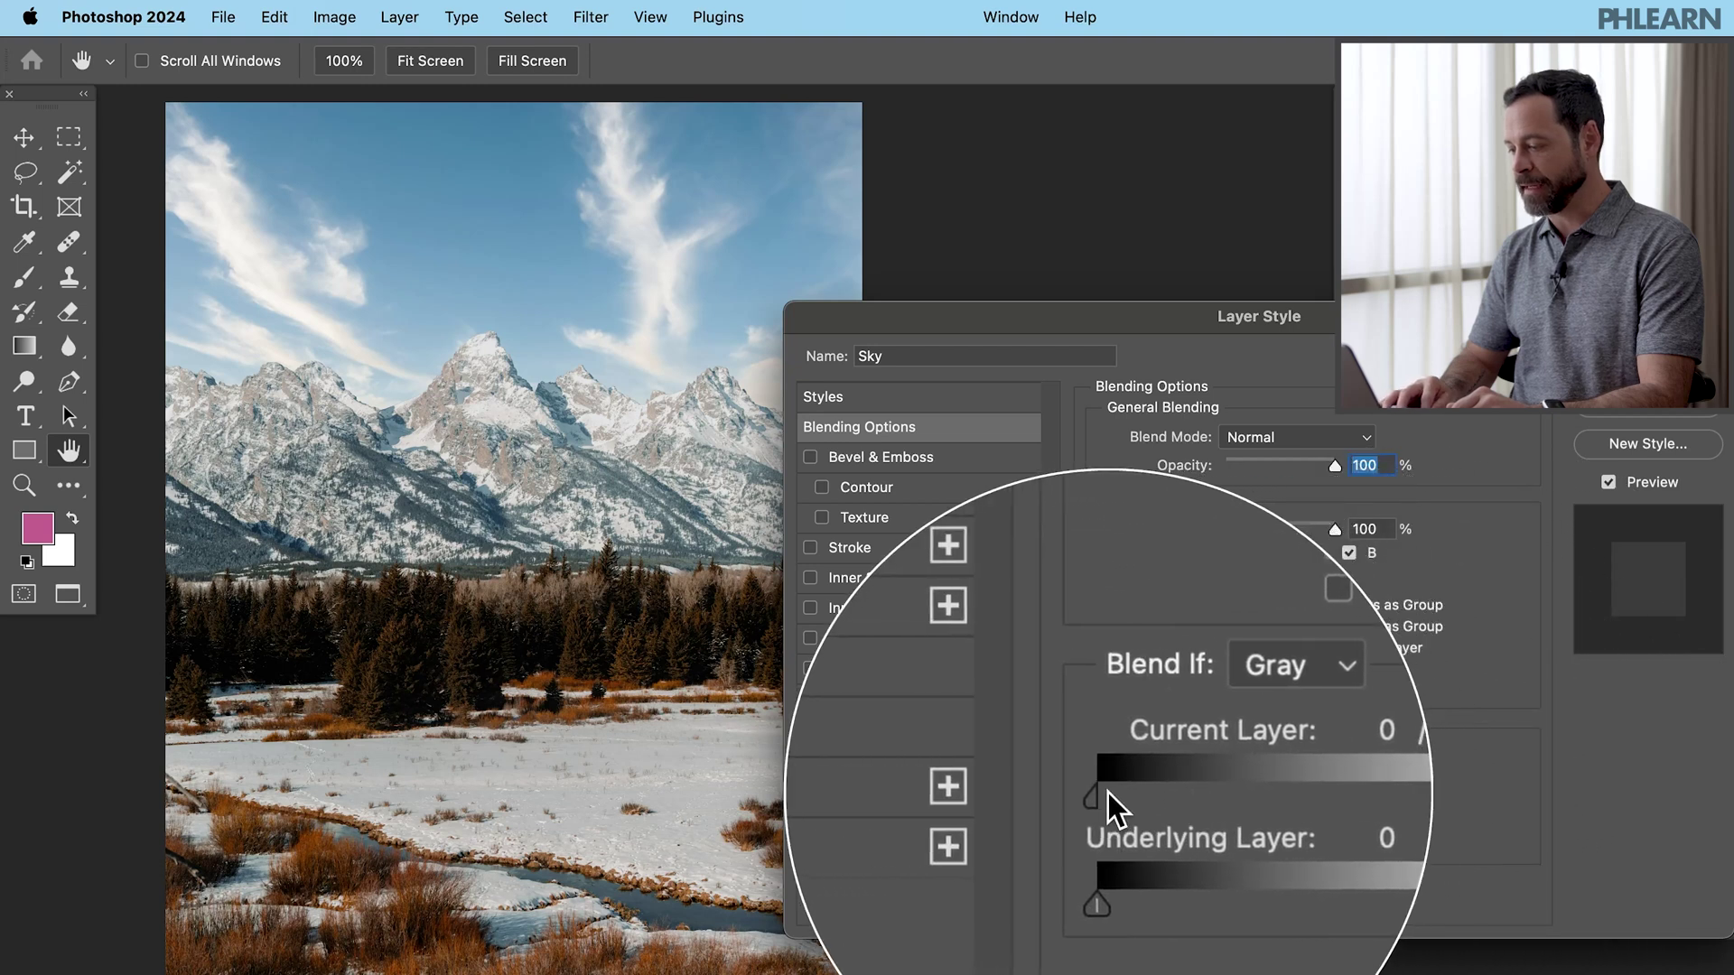
drag(1102, 795, 1191, 794)
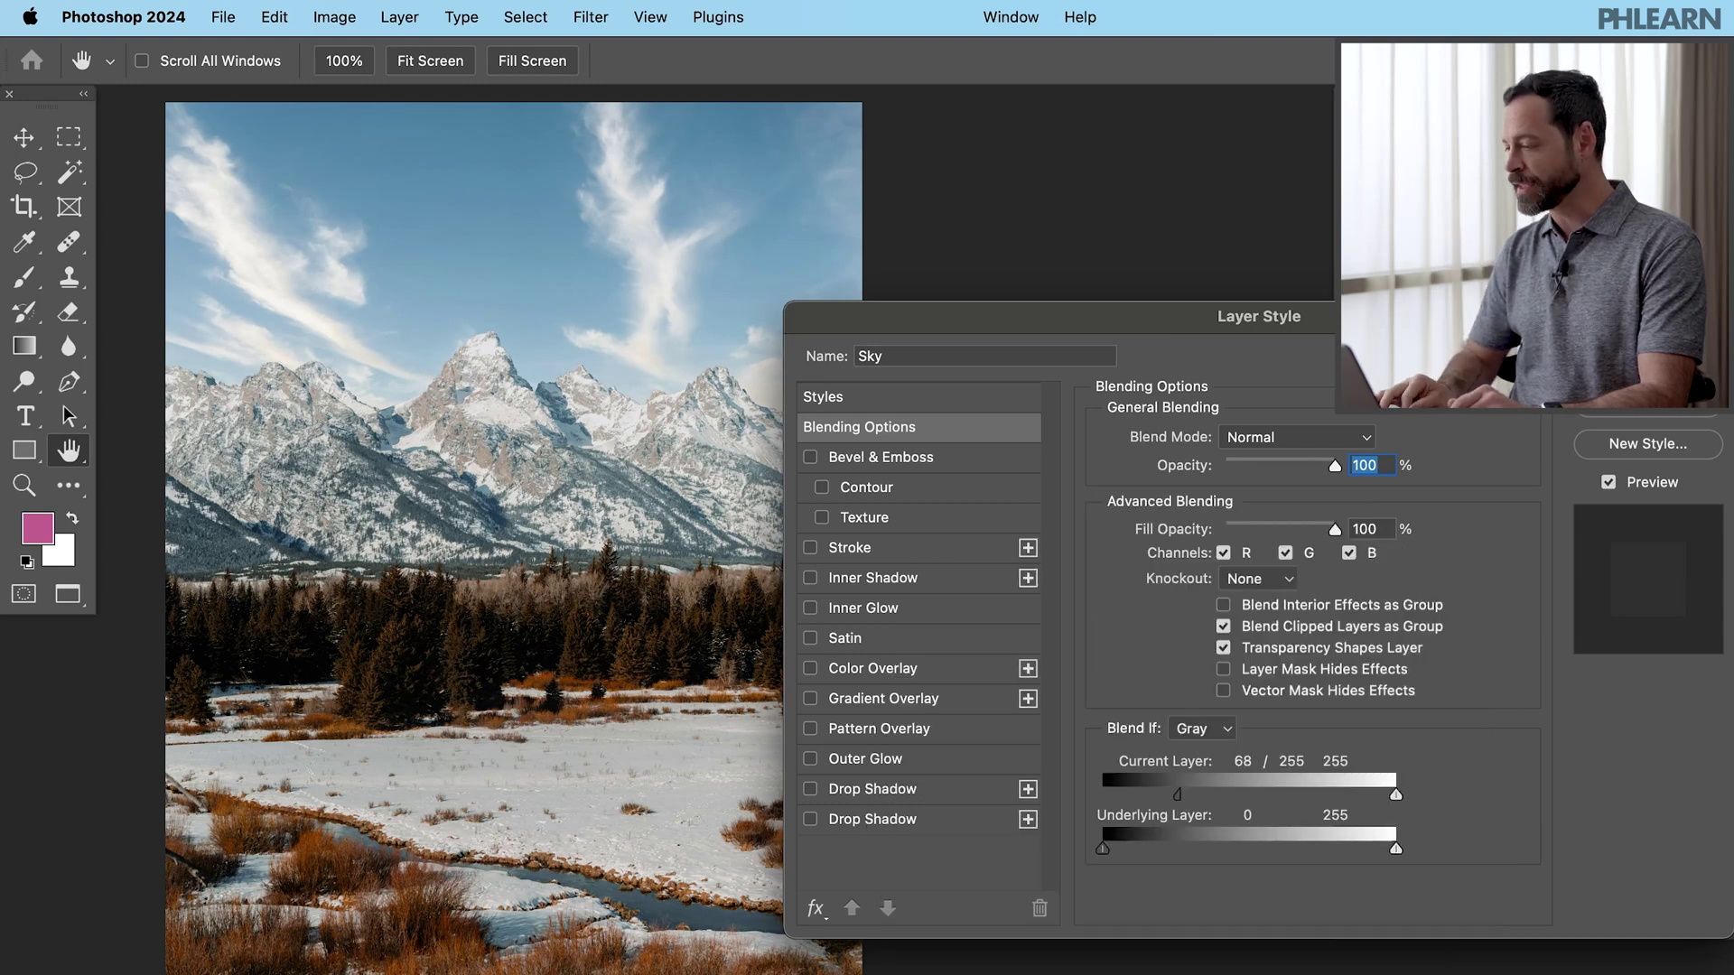
key(Return)
Toggle the Sky layer's visibility to compare the blend before and after.
click(1354, 593)
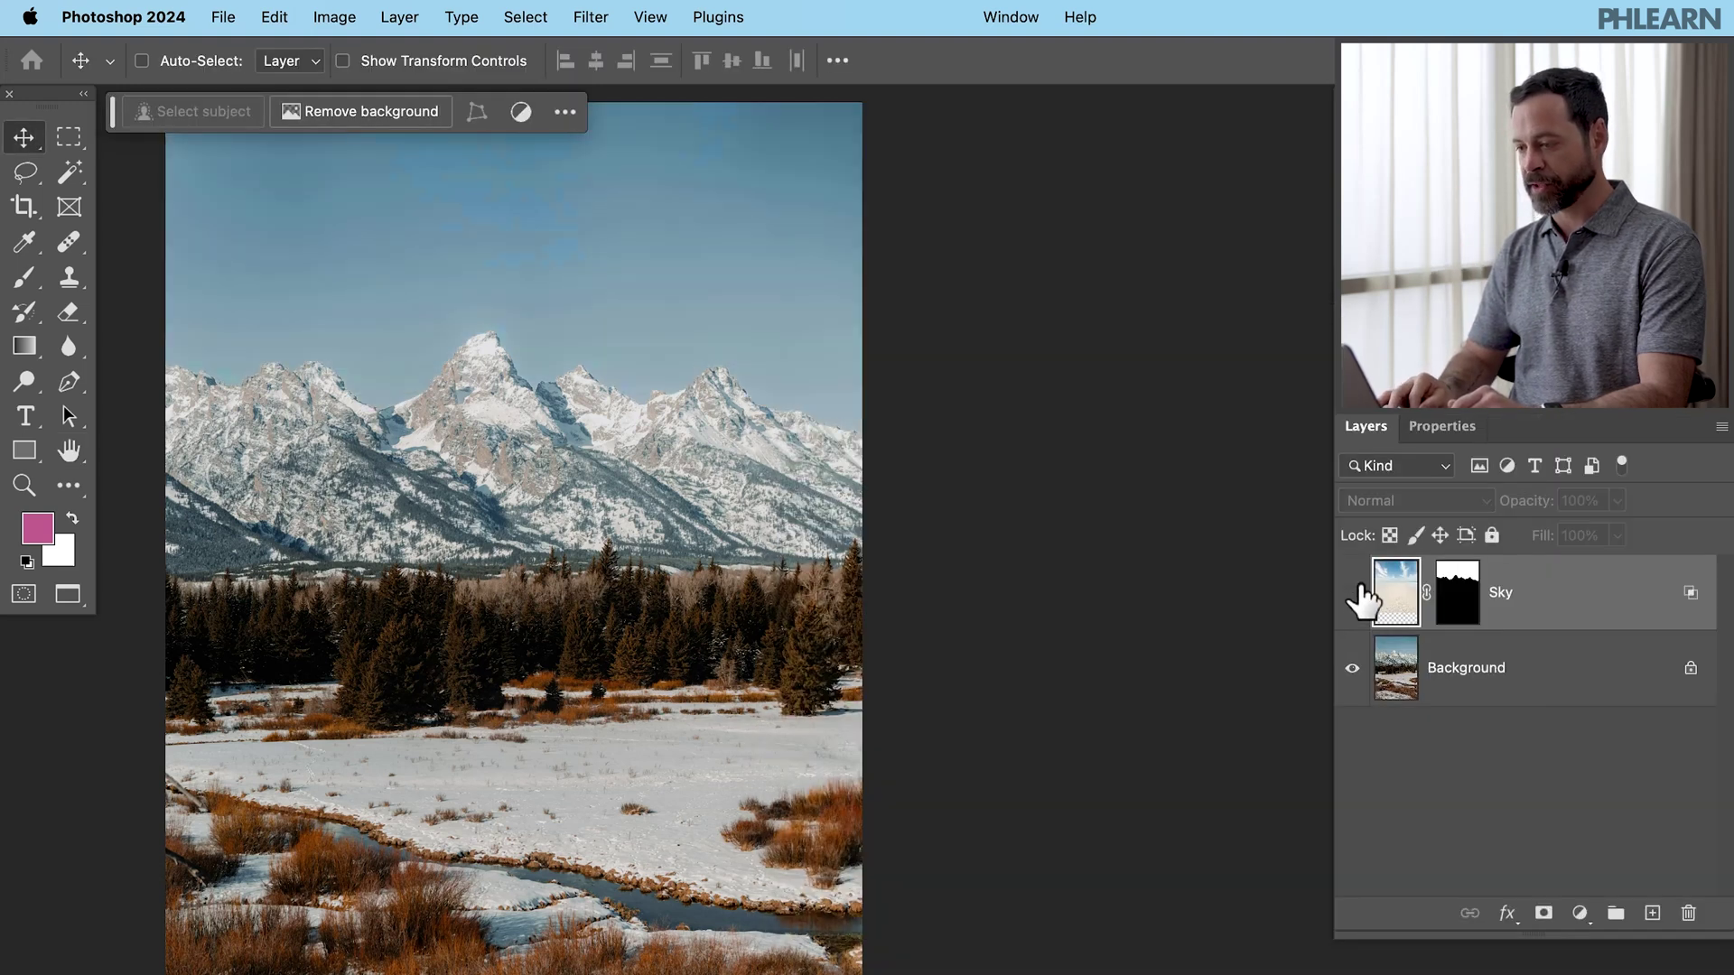
click(1353, 593)
click(1354, 593)
click(1354, 593)
click(1354, 593)
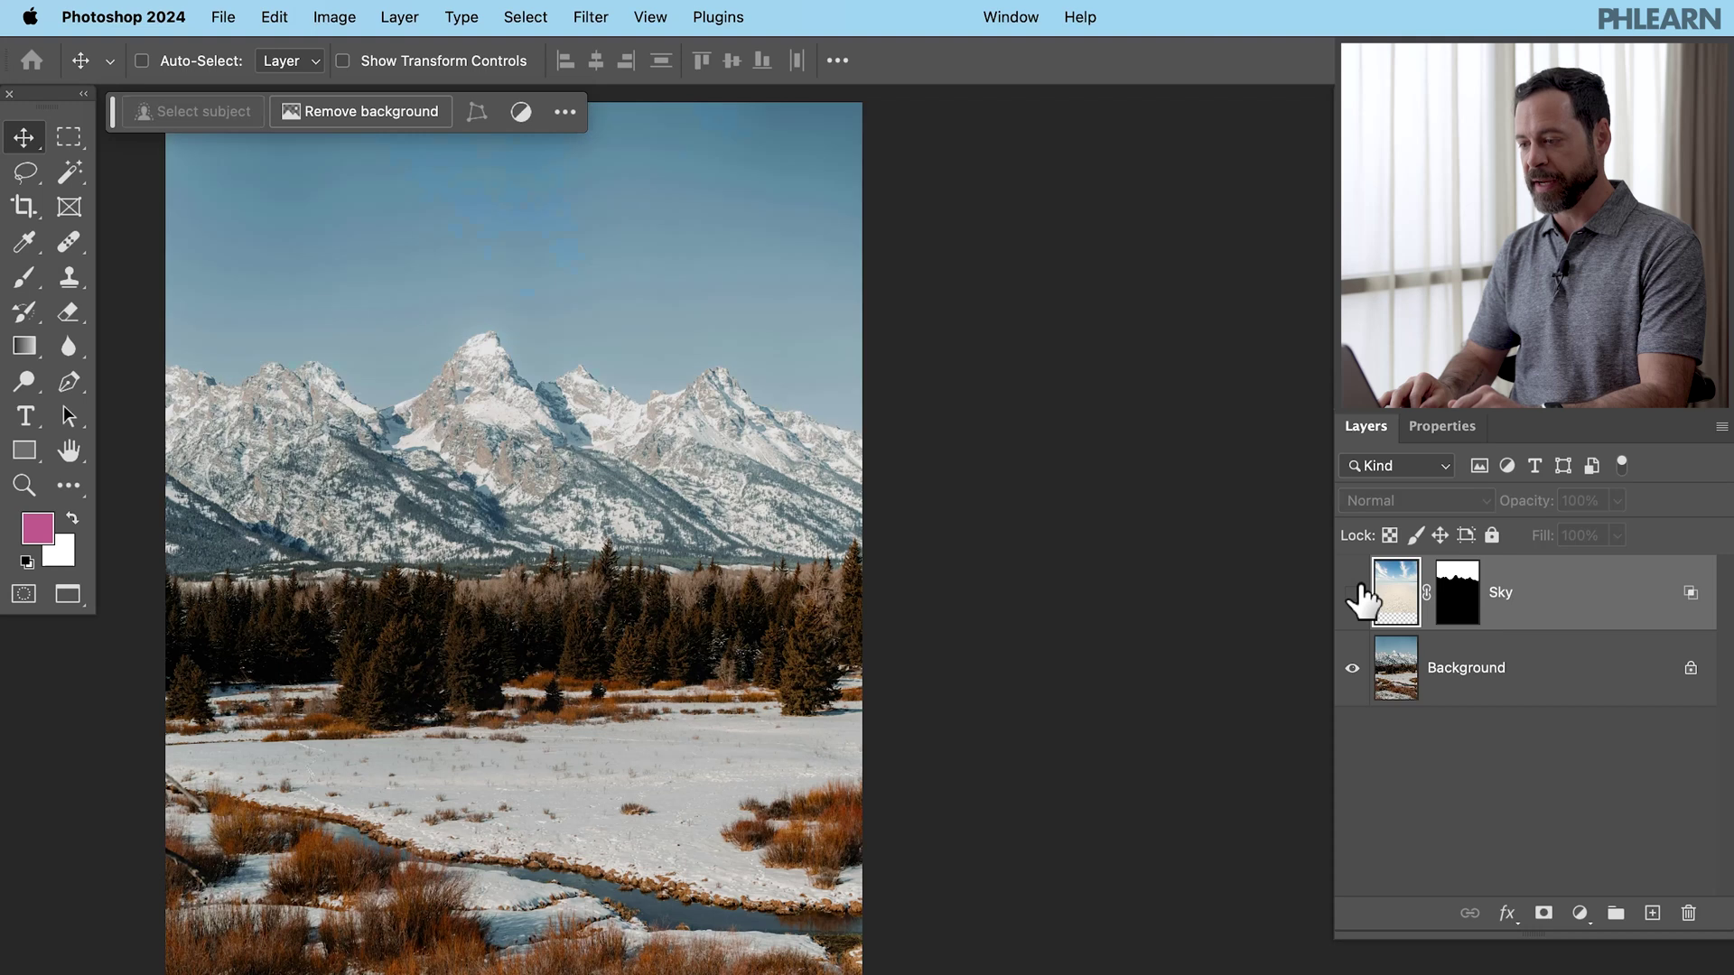
click(1354, 593)
click(1354, 593)
click(1353, 593)
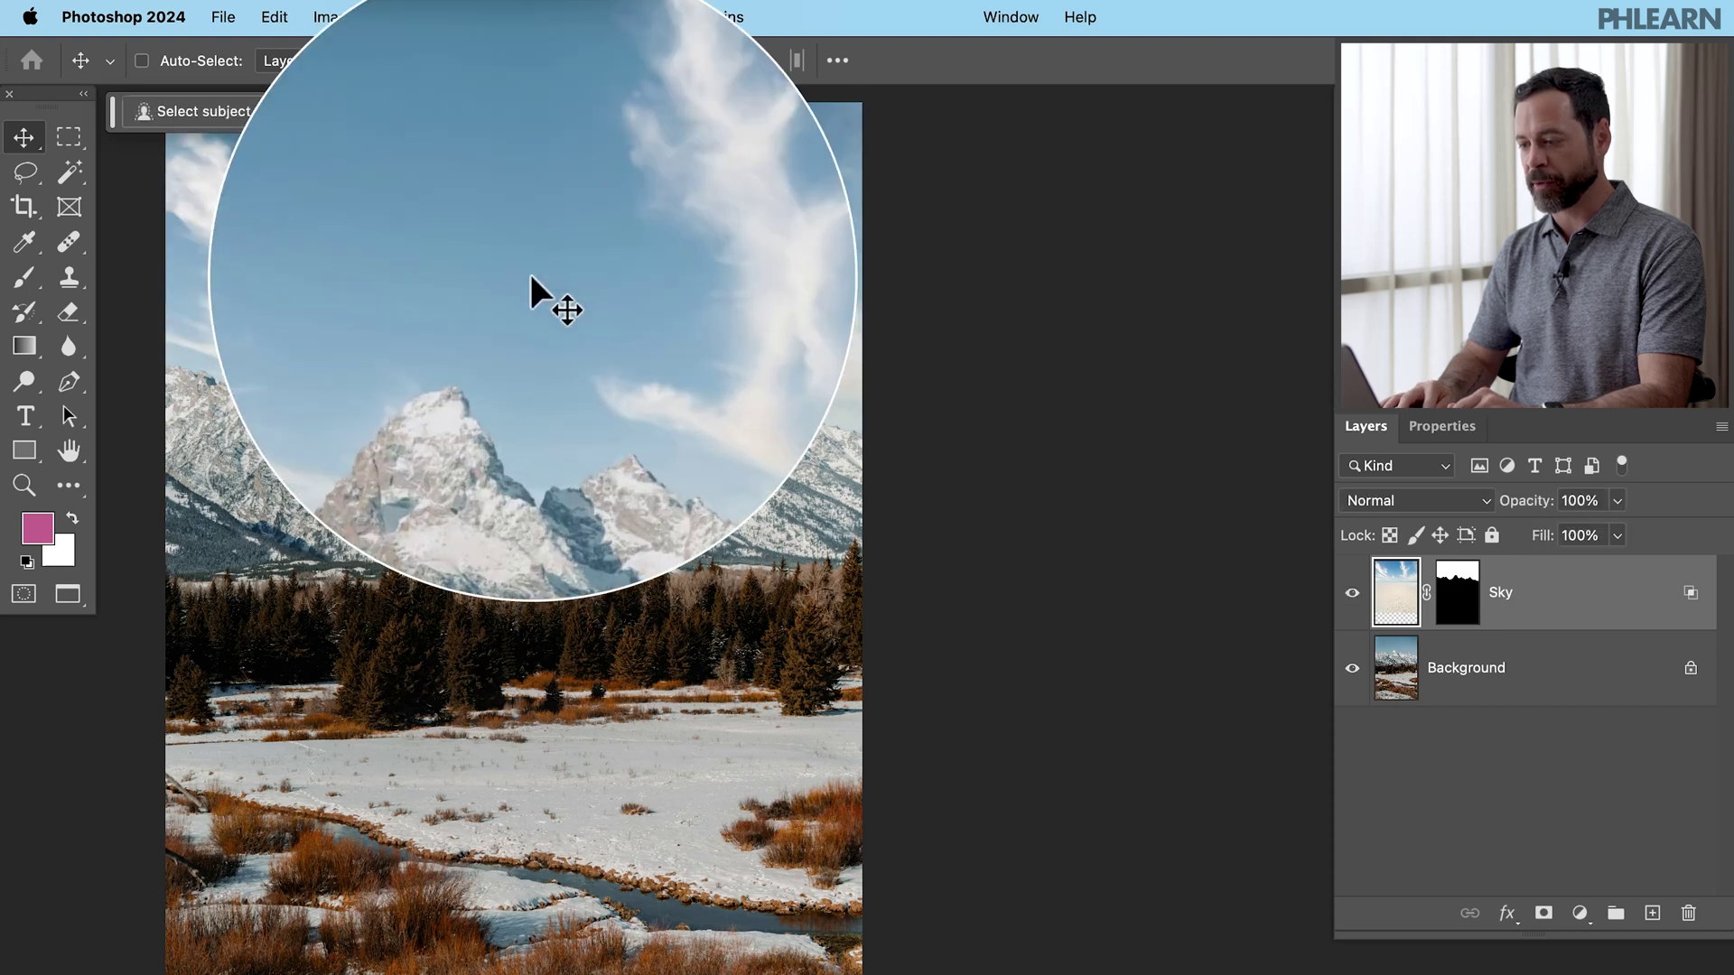
Raise the Sky layer's split Blend If black point to 133/255 and confirm.
double_click(1572, 598)
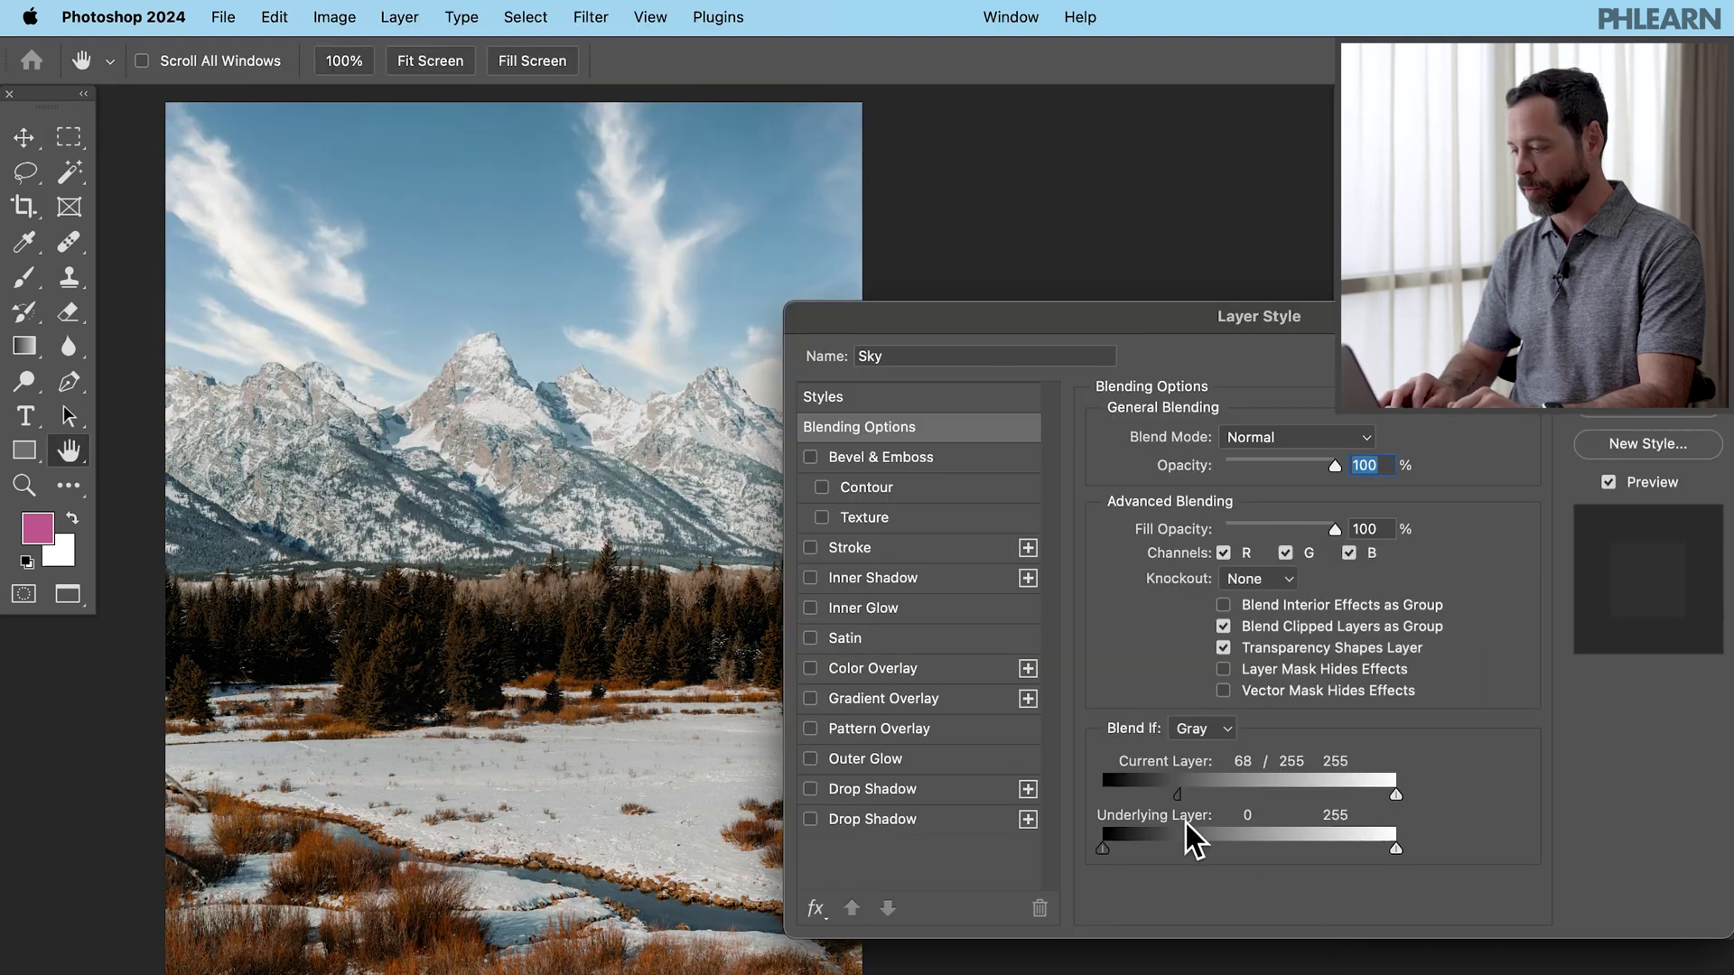
drag(1178, 796, 1232, 798)
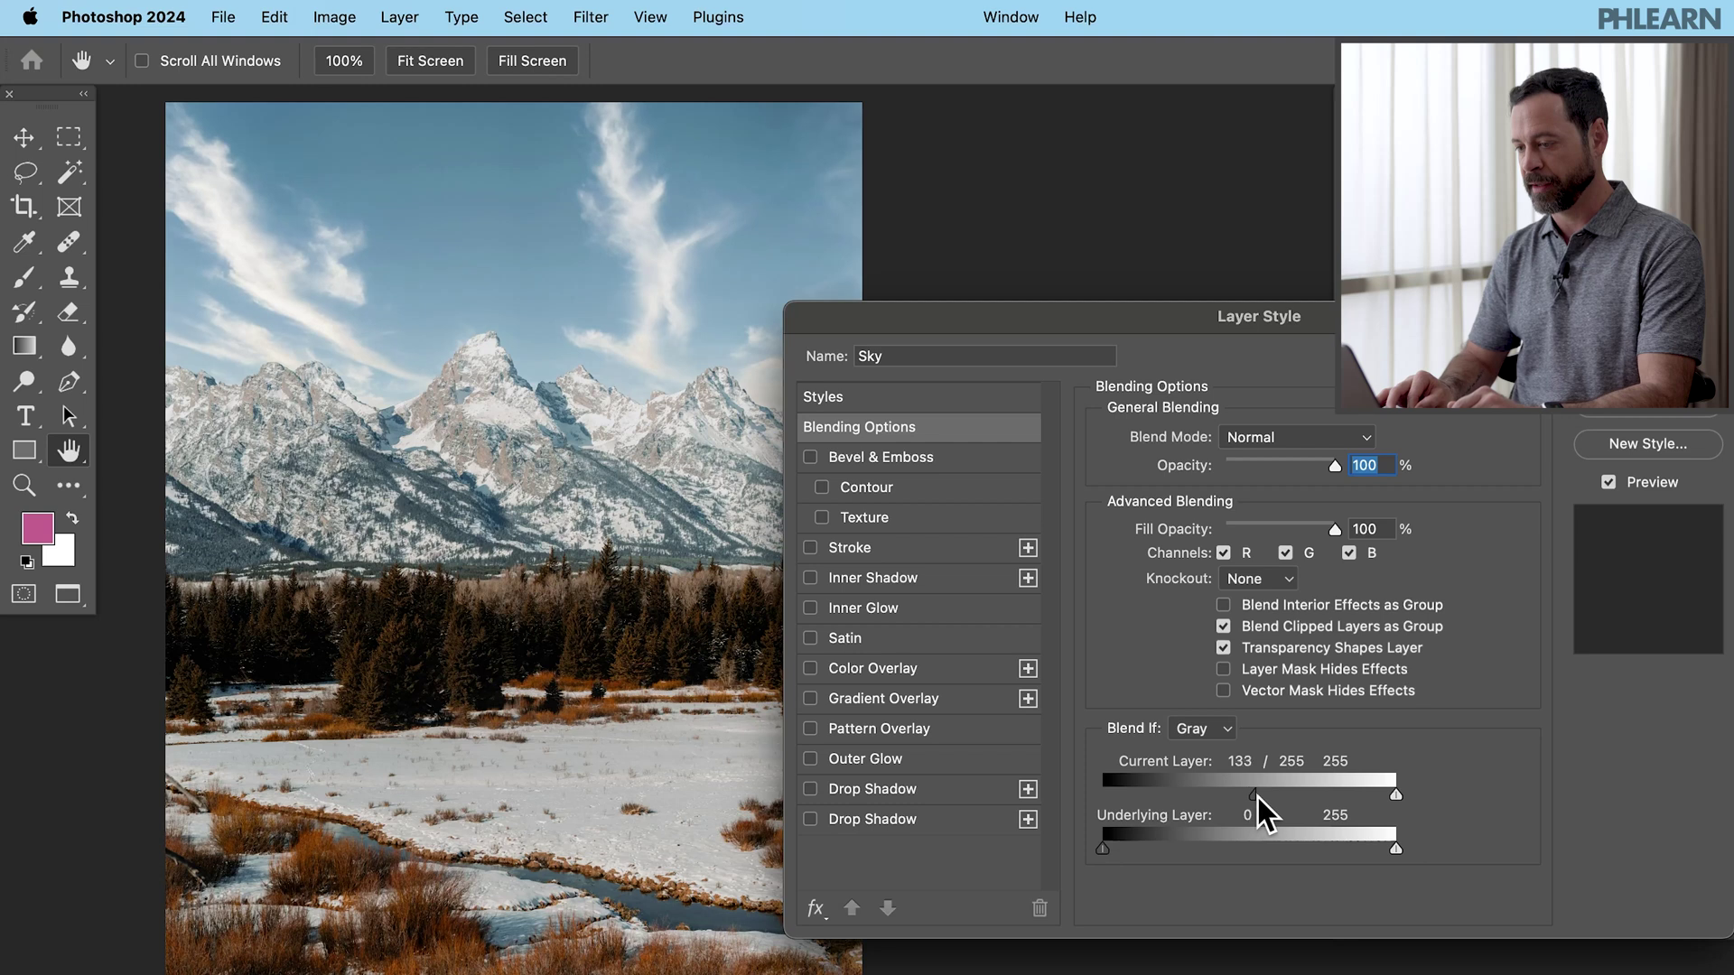
click(1648, 370)
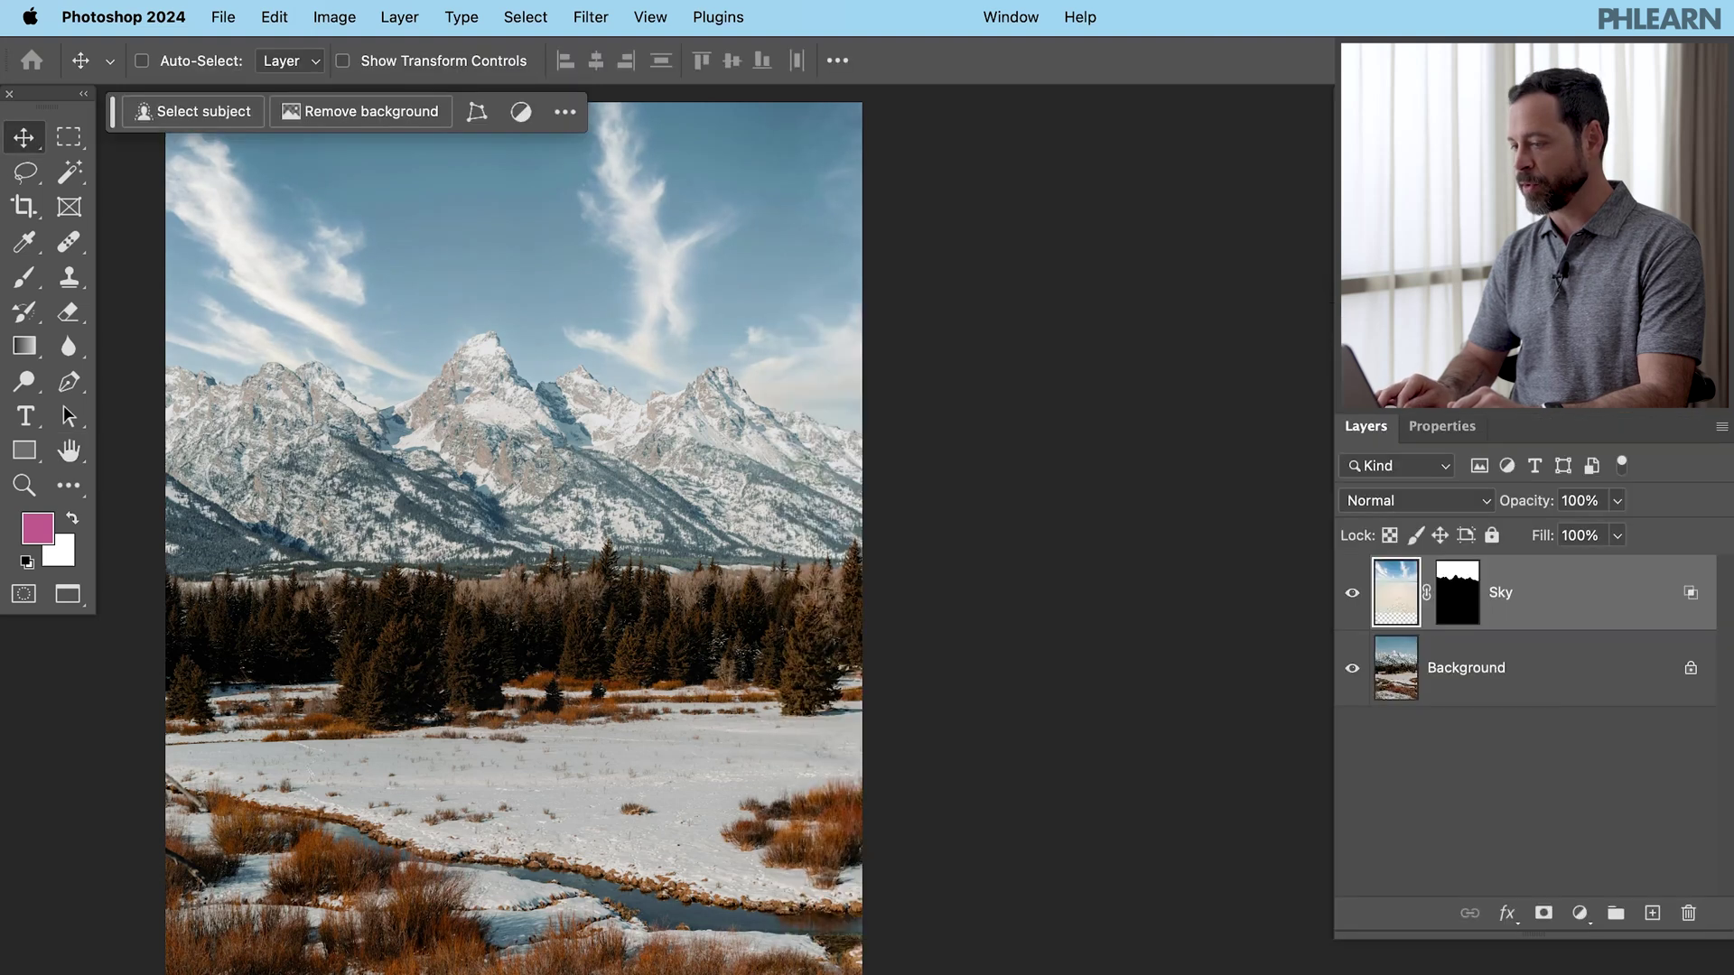
Toggle the Sky layer on and off repeatedly to compare the 133 blend result.
click(1351, 594)
click(1352, 594)
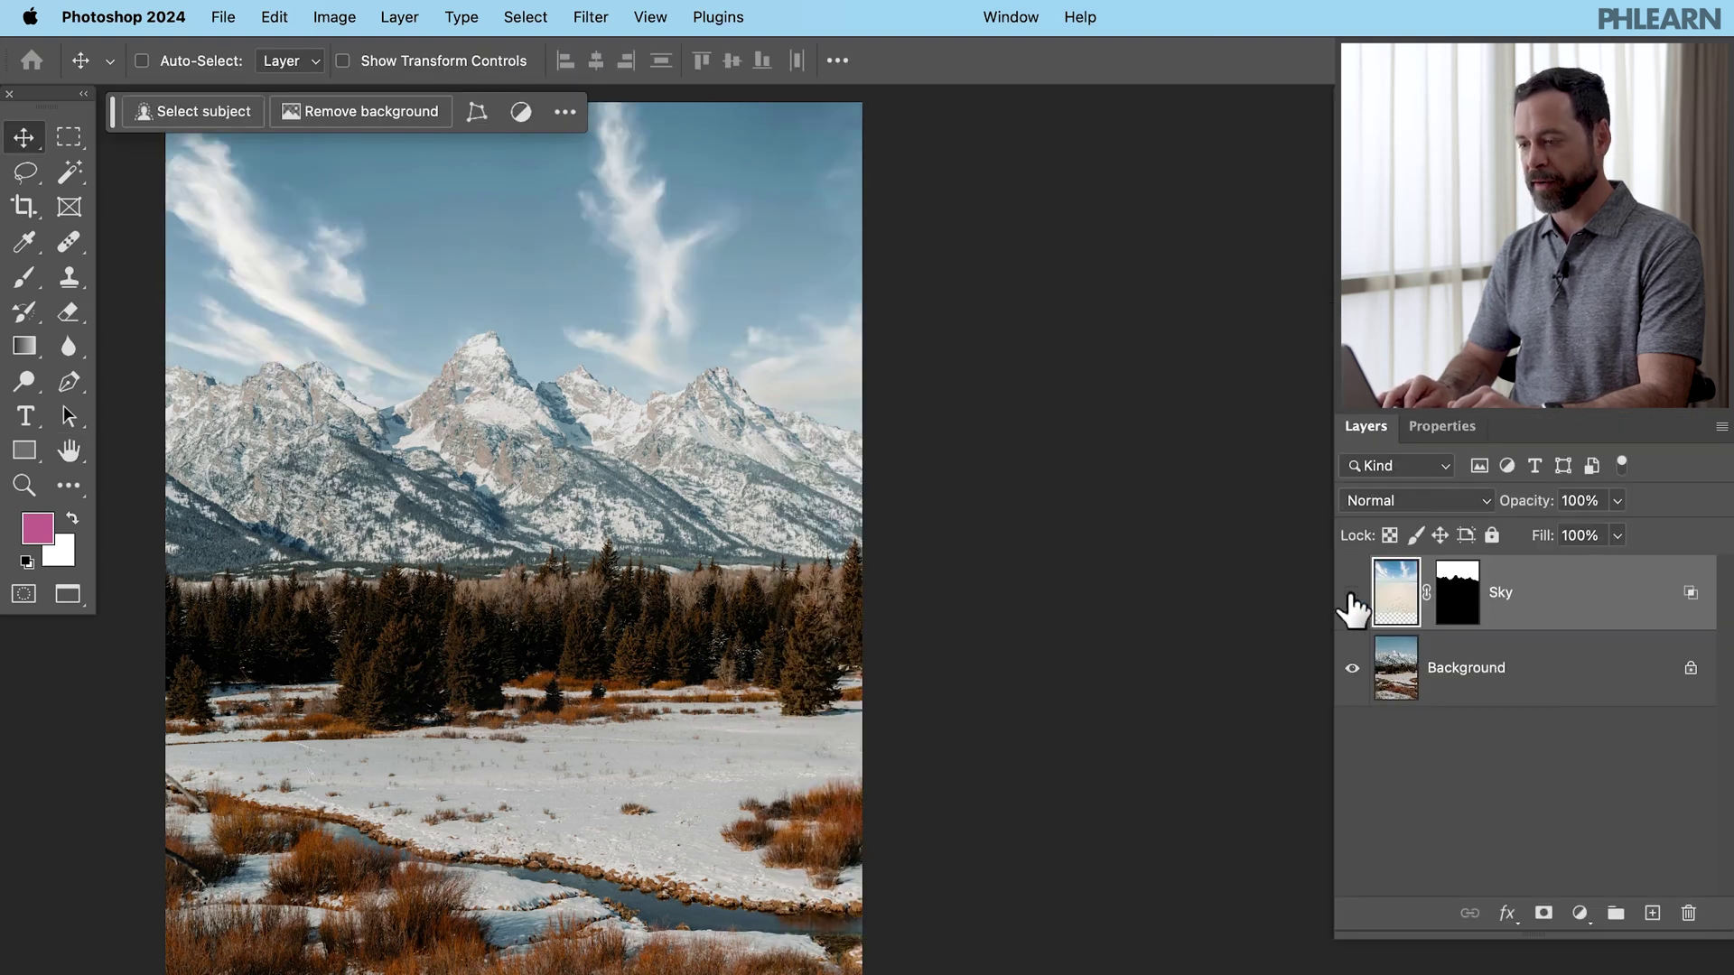
click(1352, 595)
click(1352, 595)
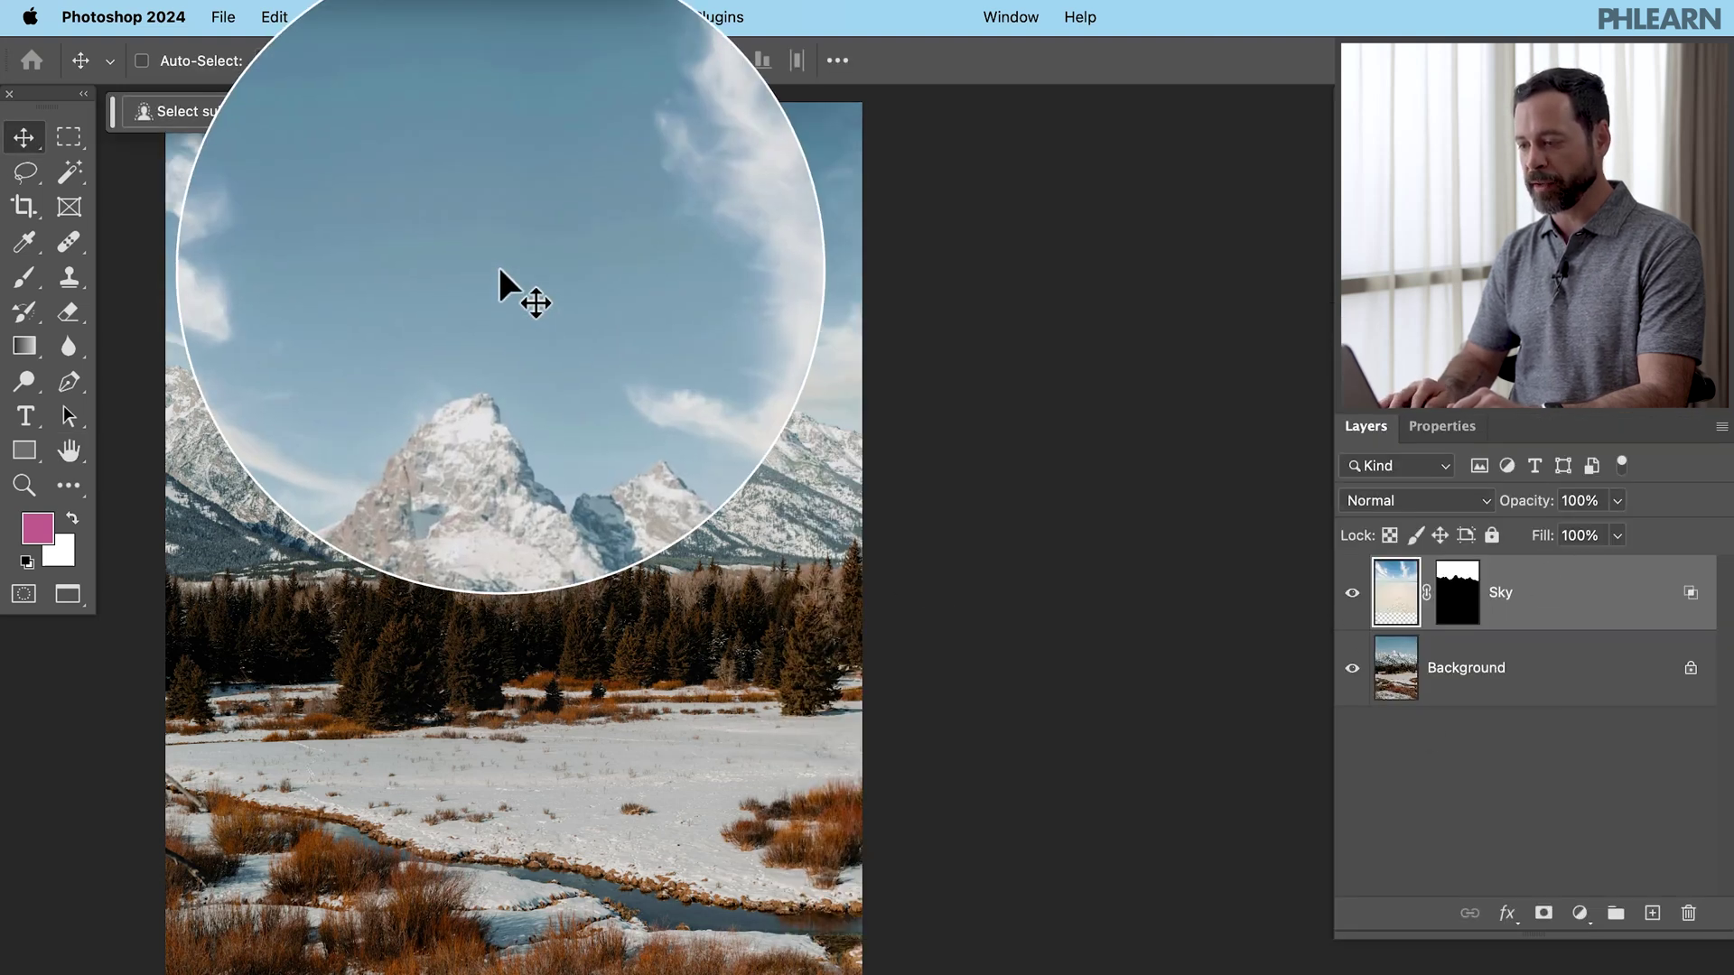
click(1352, 594)
click(1352, 594)
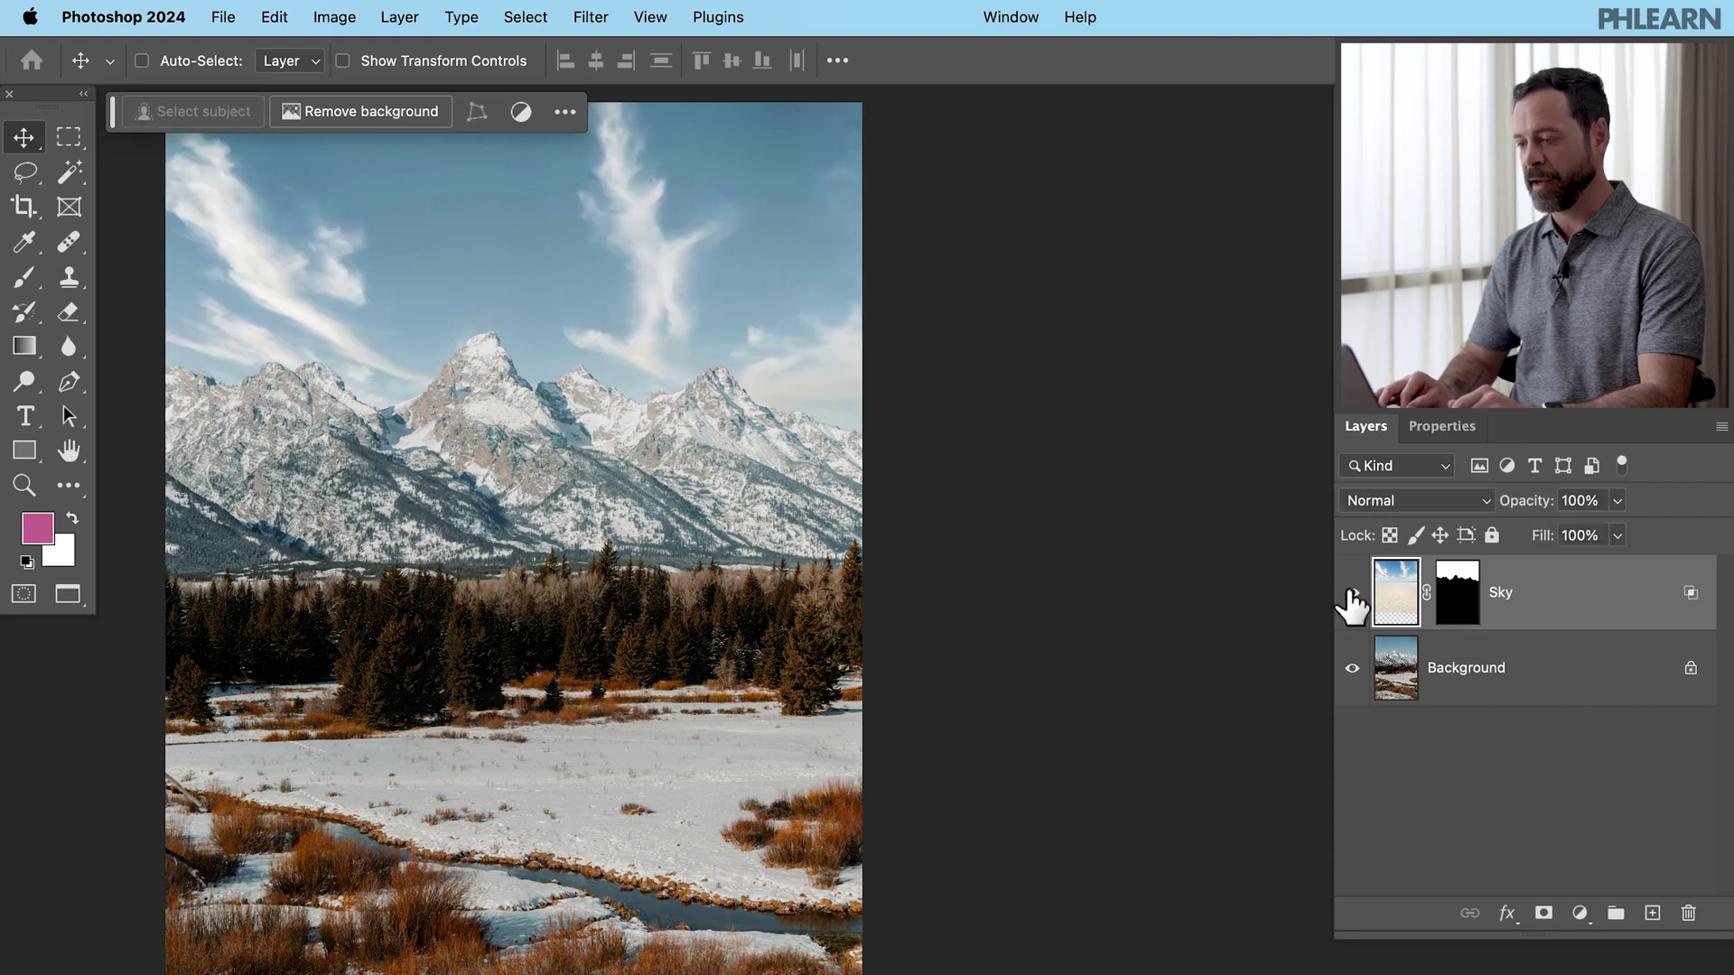
click(1352, 594)
click(1352, 594)
click(1351, 594)
click(1352, 594)
click(1351, 594)
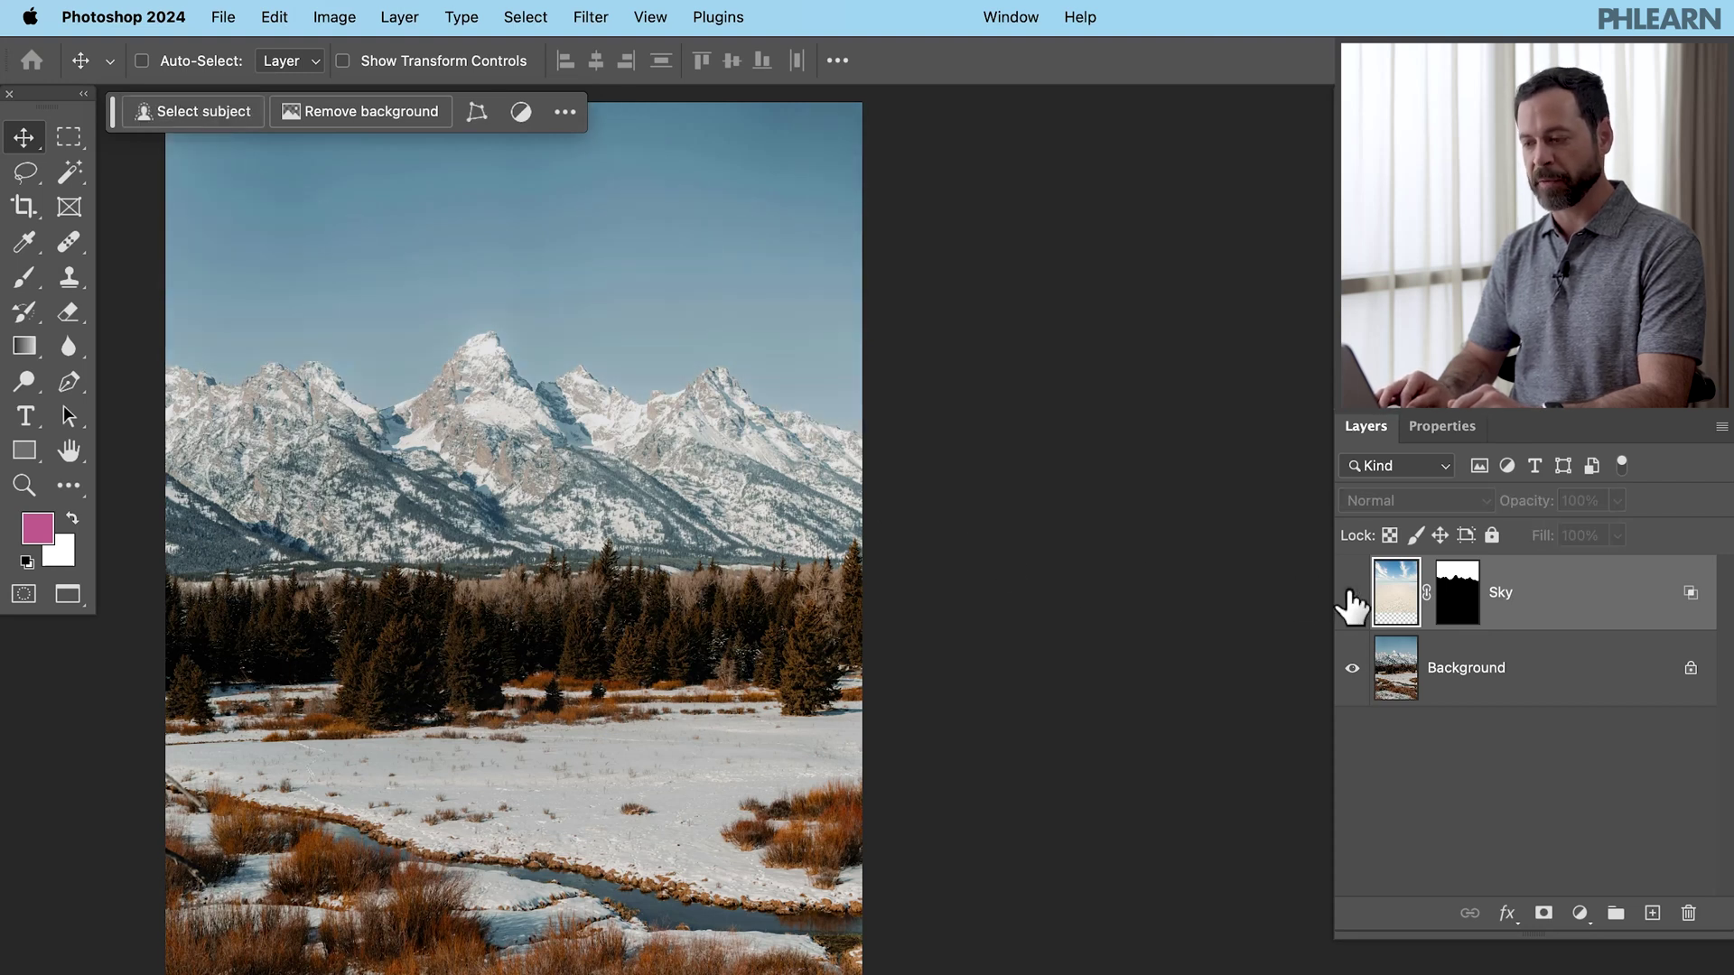
click(1352, 594)
click(1352, 594)
click(1352, 594)
click(1352, 594)
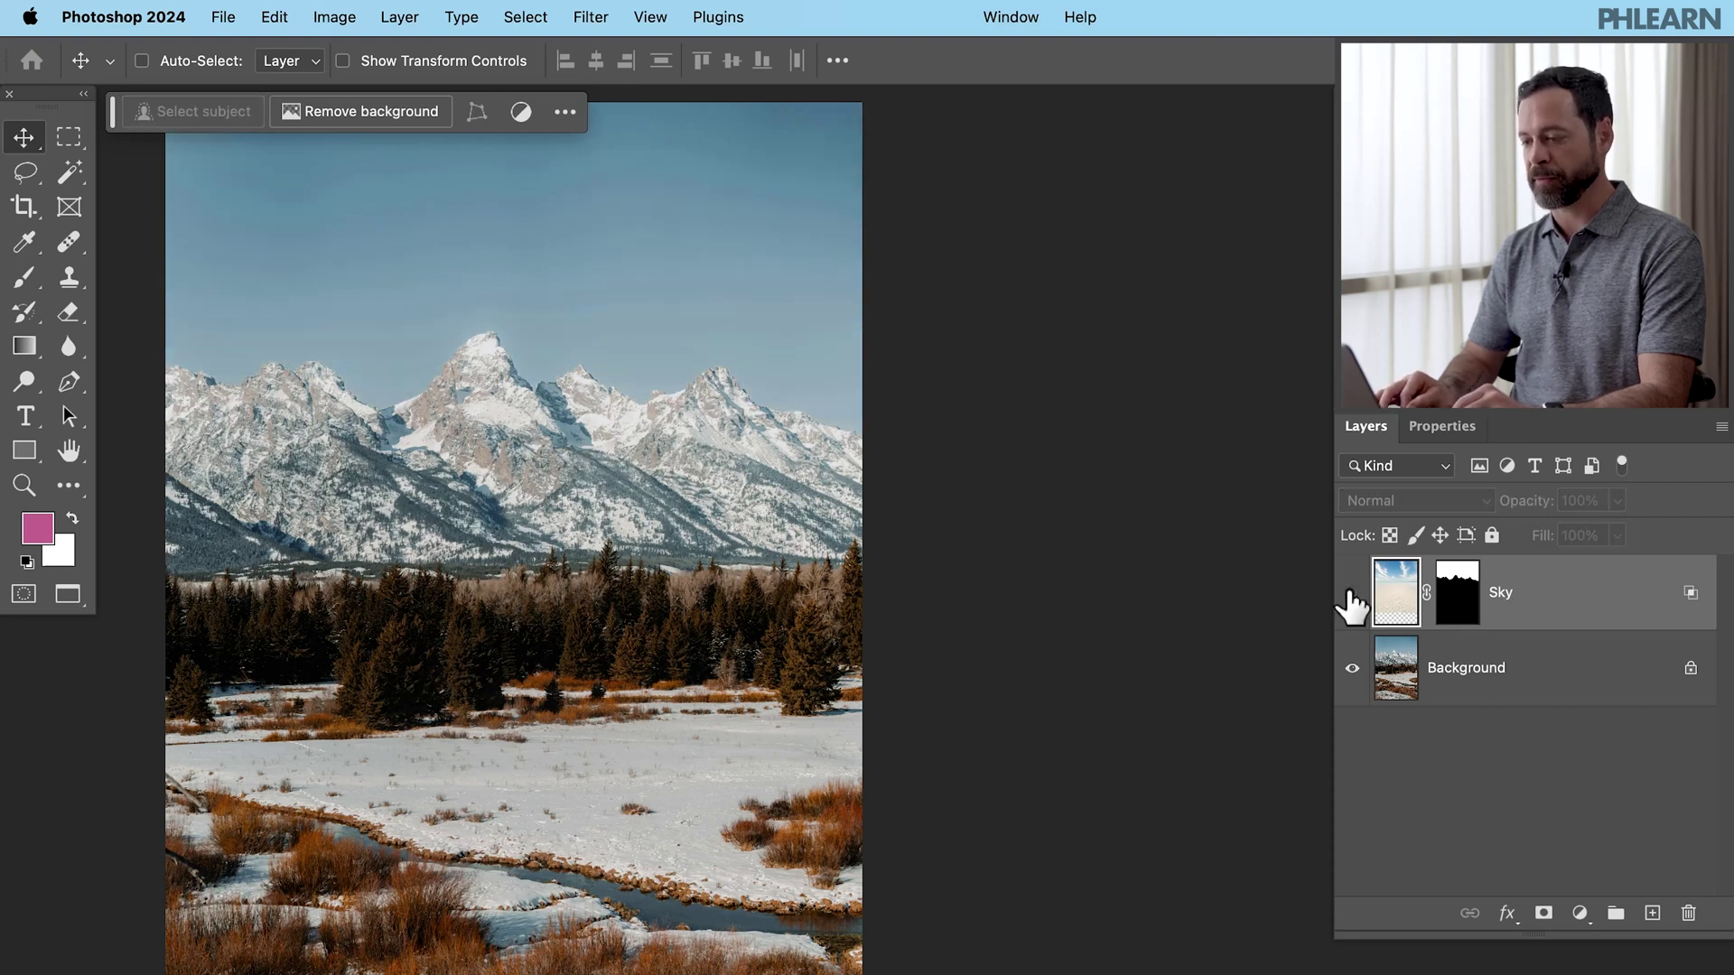
click(1352, 594)
click(1352, 594)
click(1352, 594)
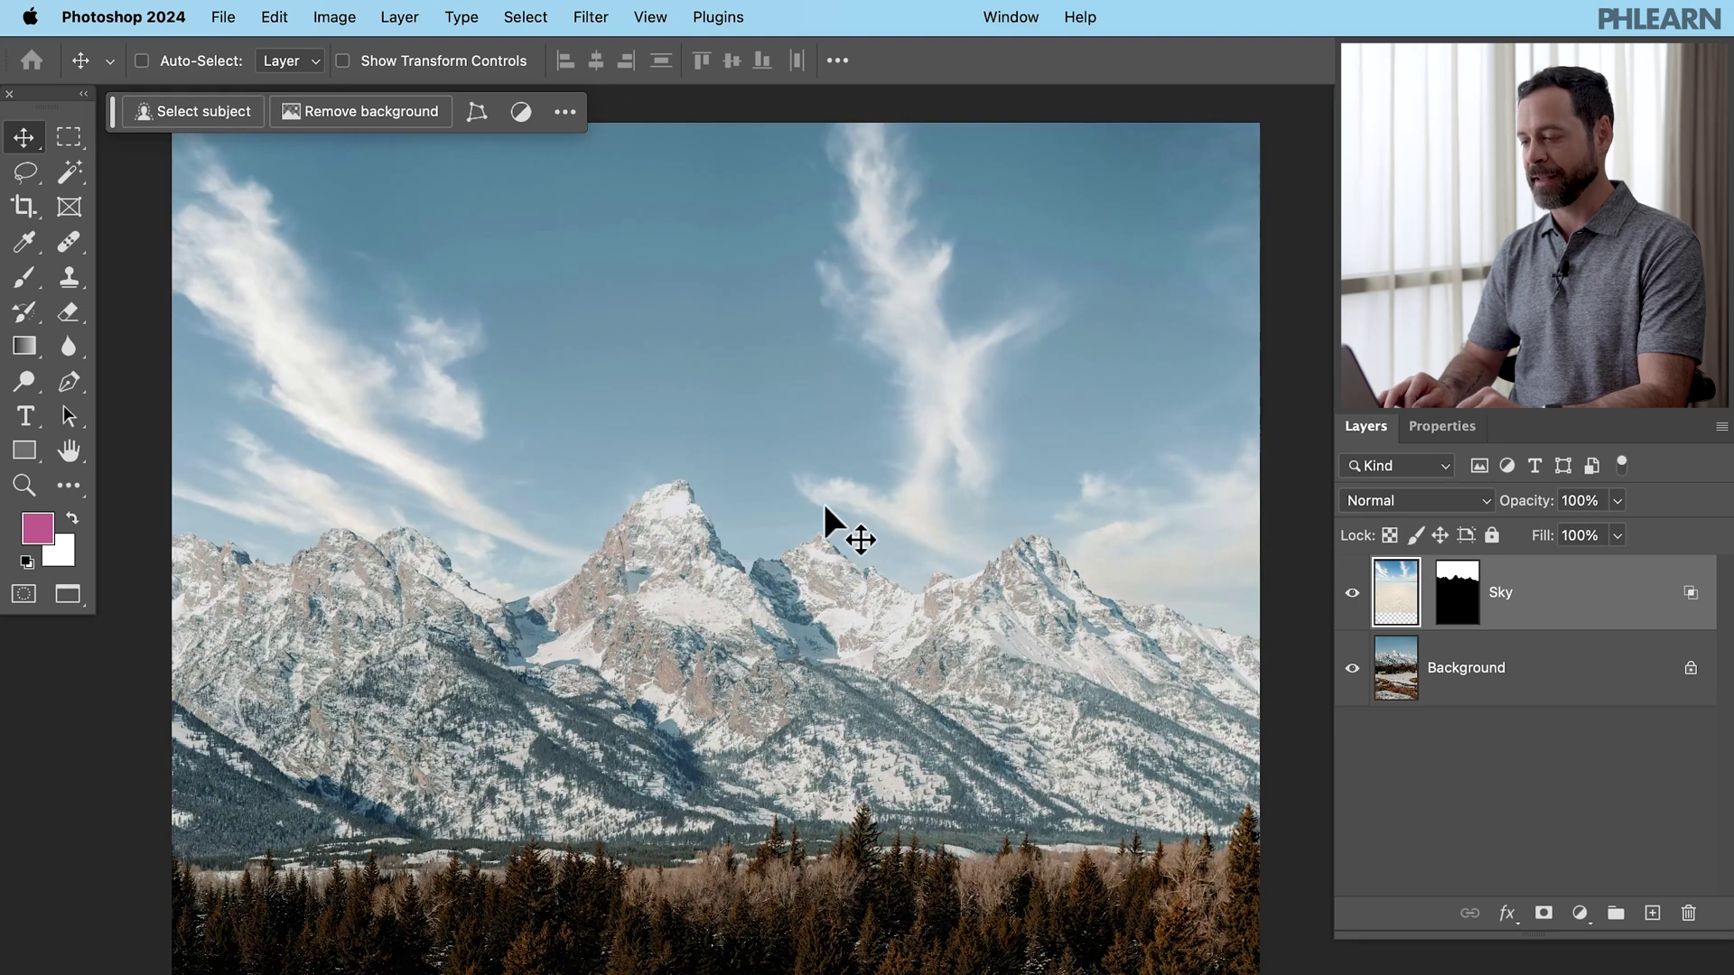